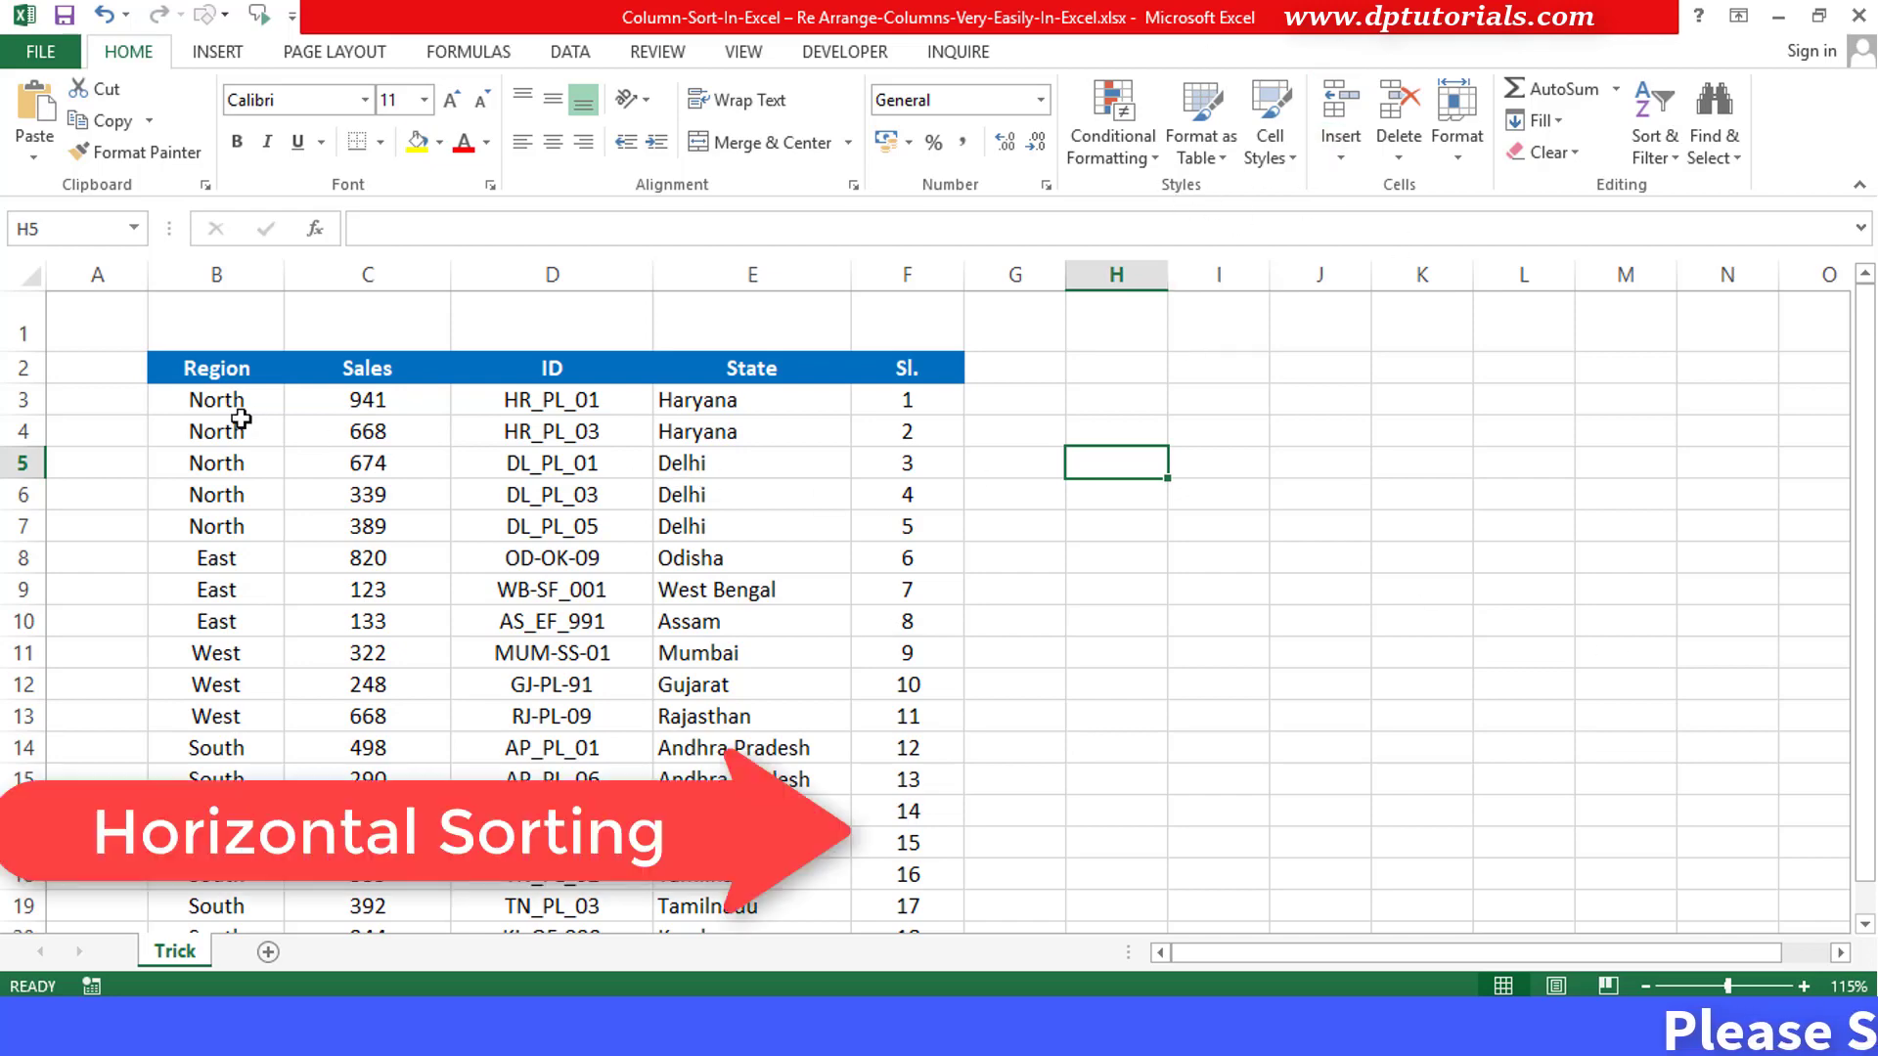
- Select cells around the table, including the Sales header and the Sales value 674
left_click(367, 374)
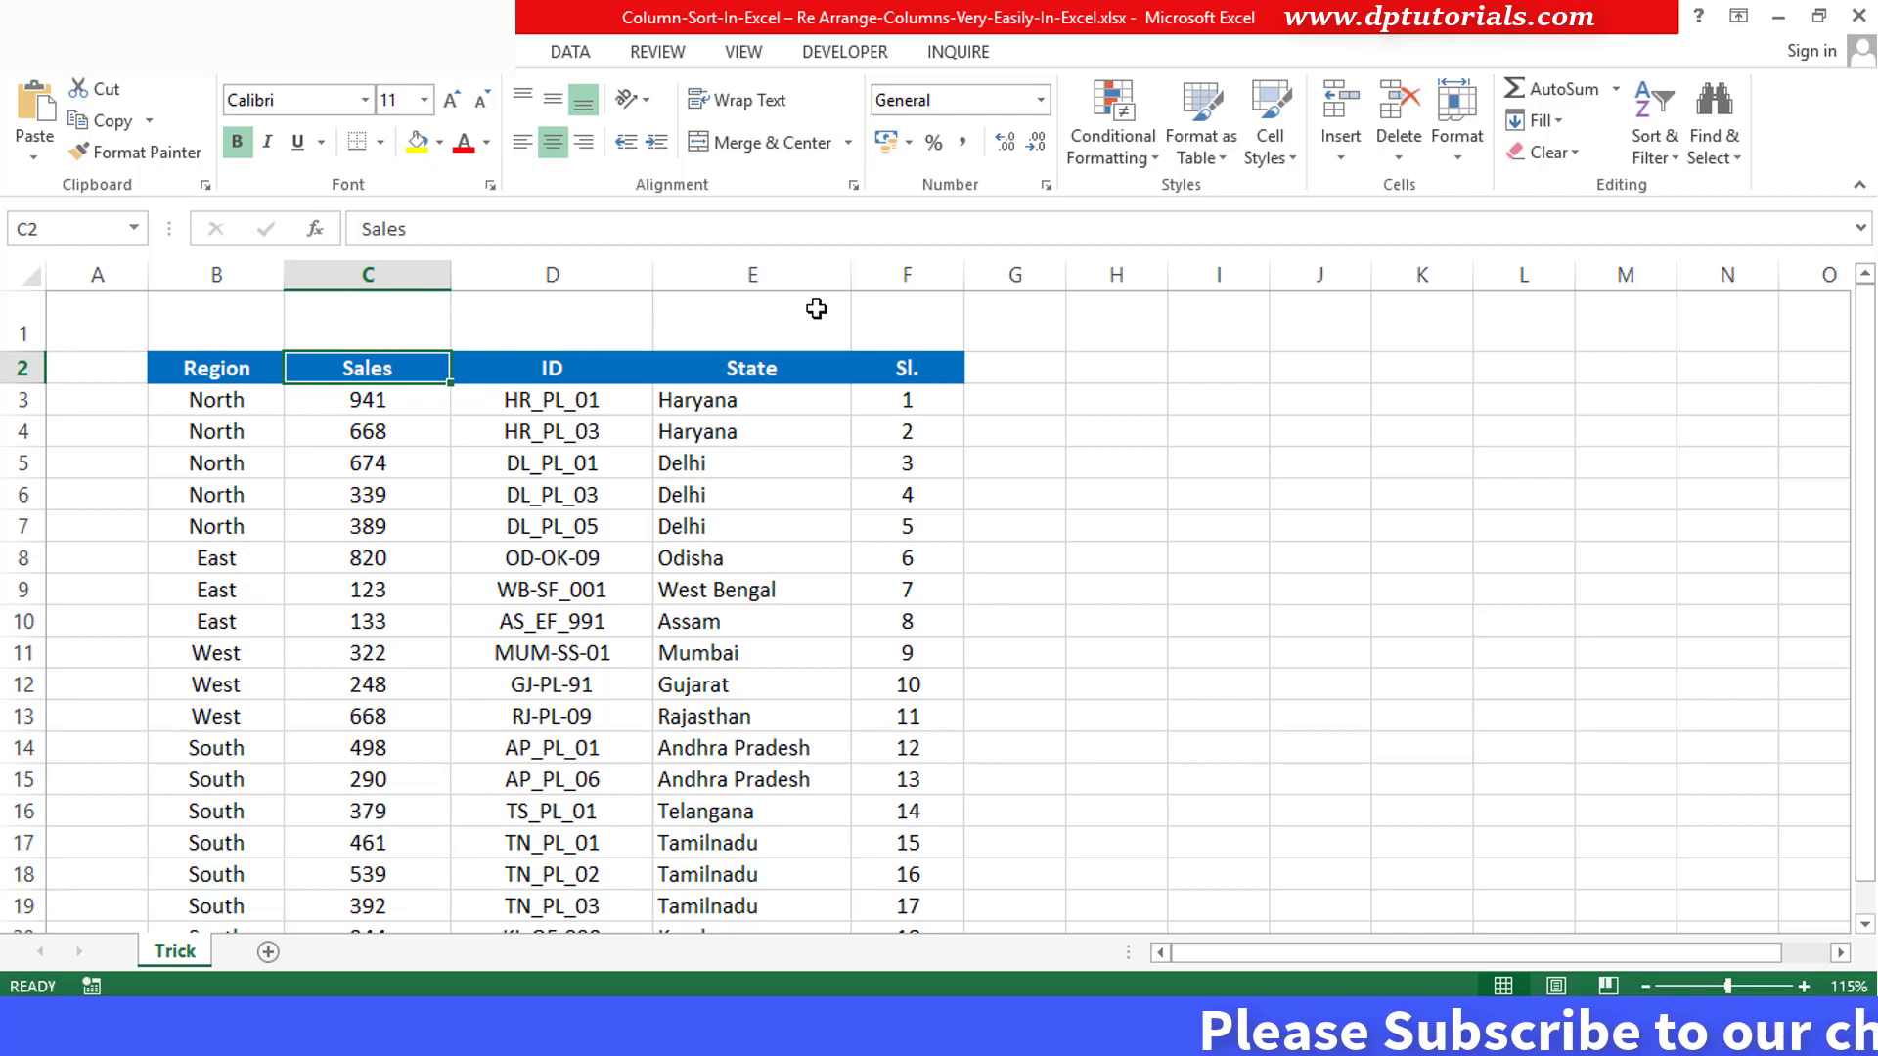
left_click(1218, 565)
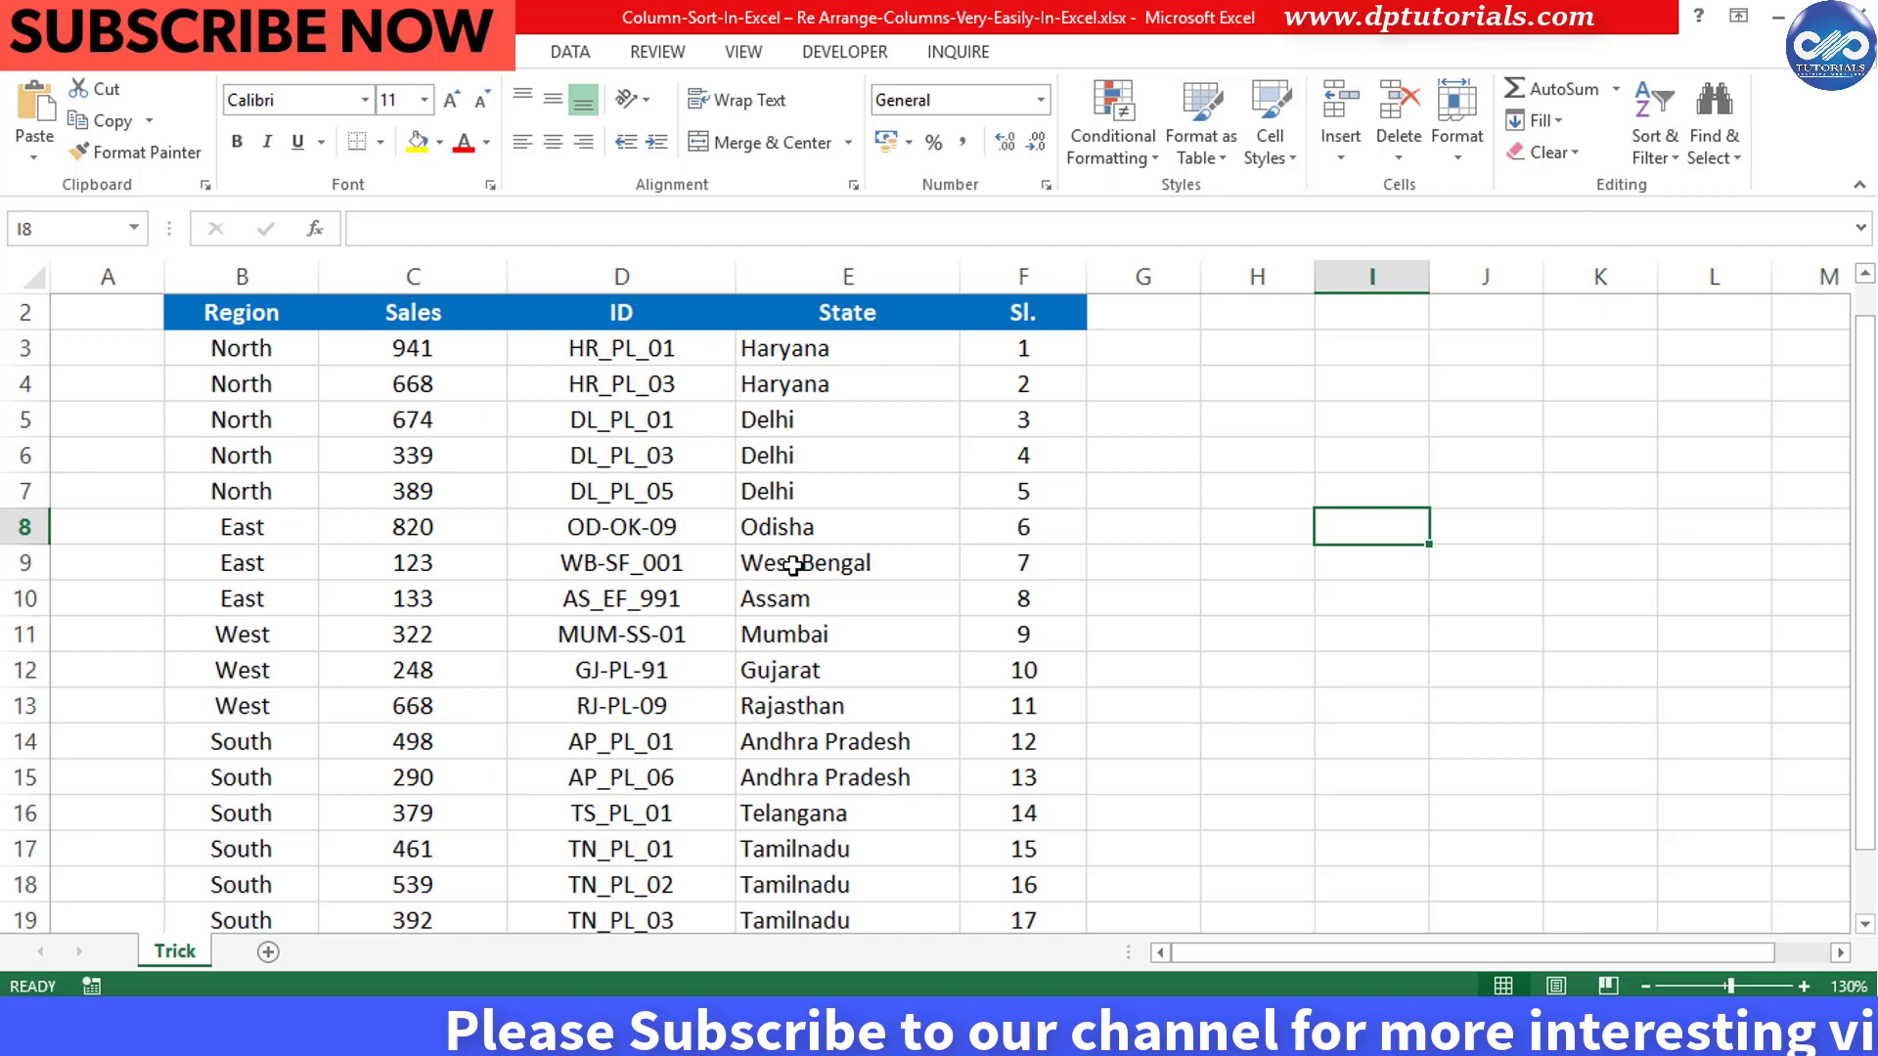
scroll(792, 565, "up", 1)
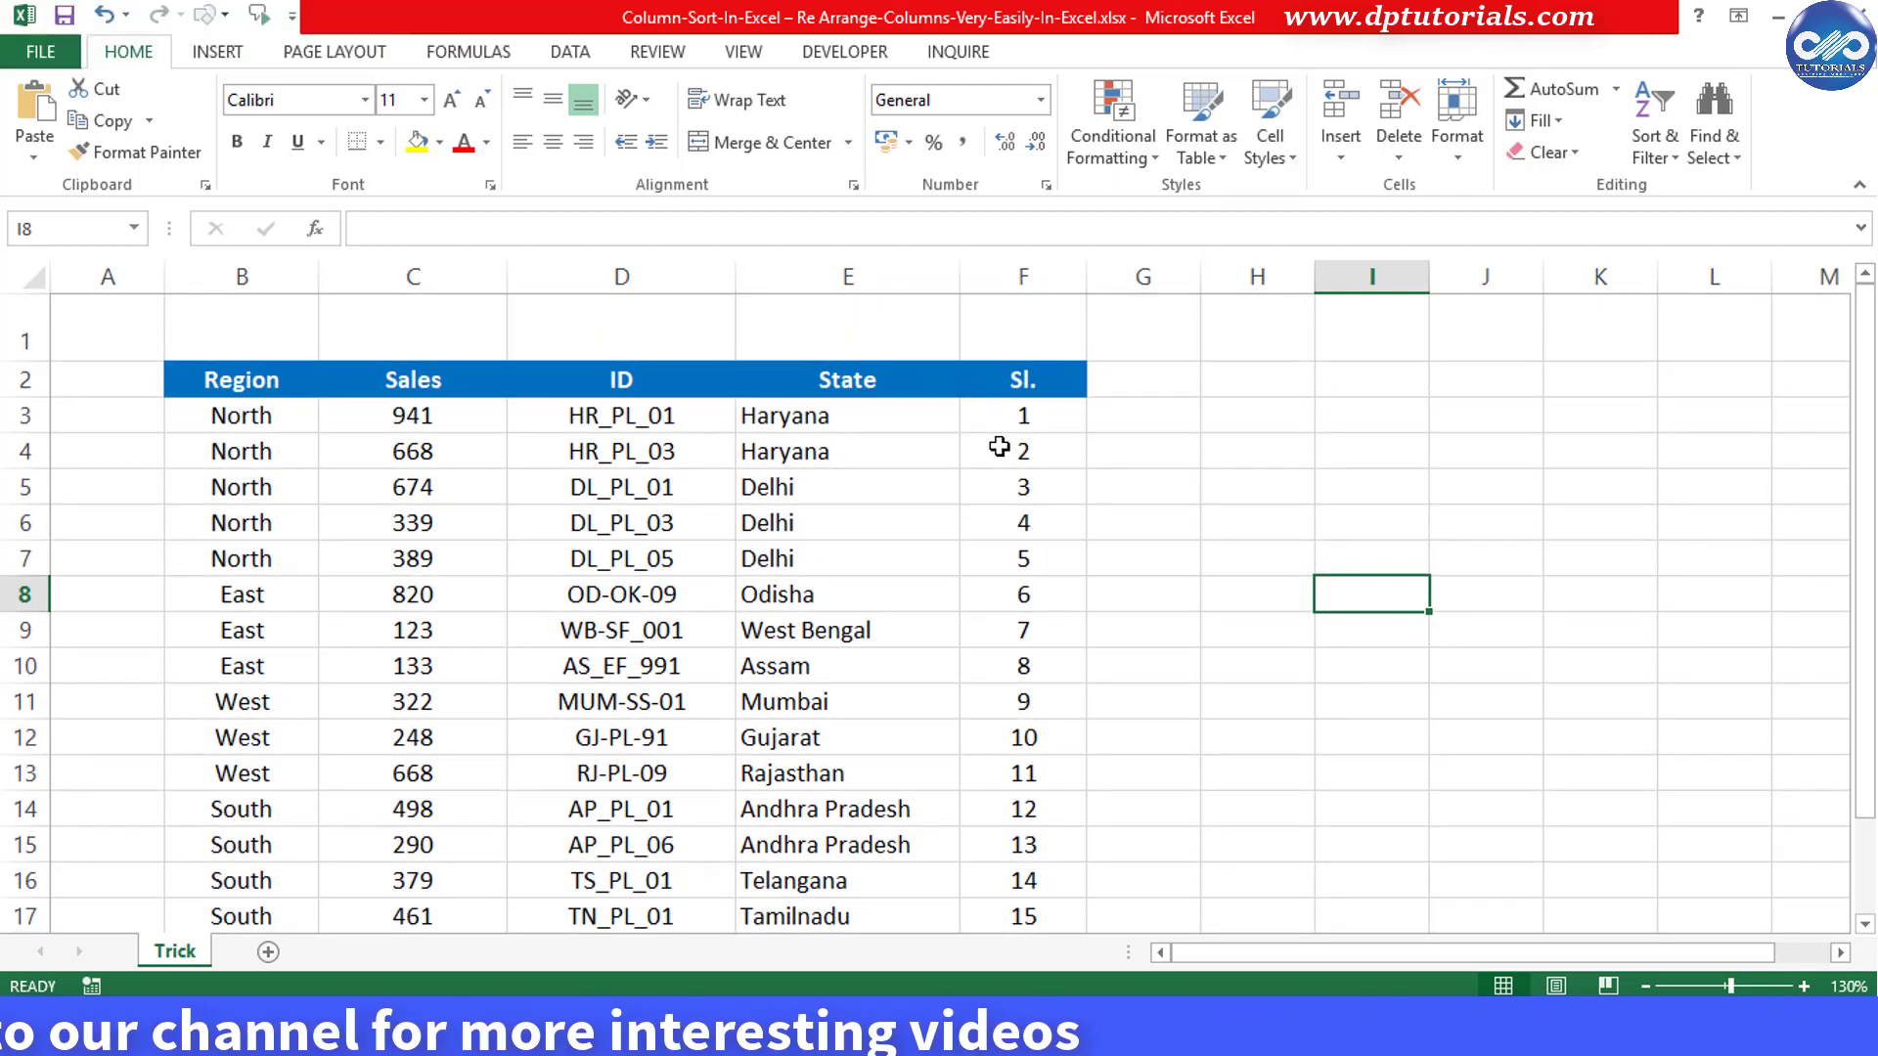
left_click(968, 448)
left_click(888, 461)
left_click(351, 481)
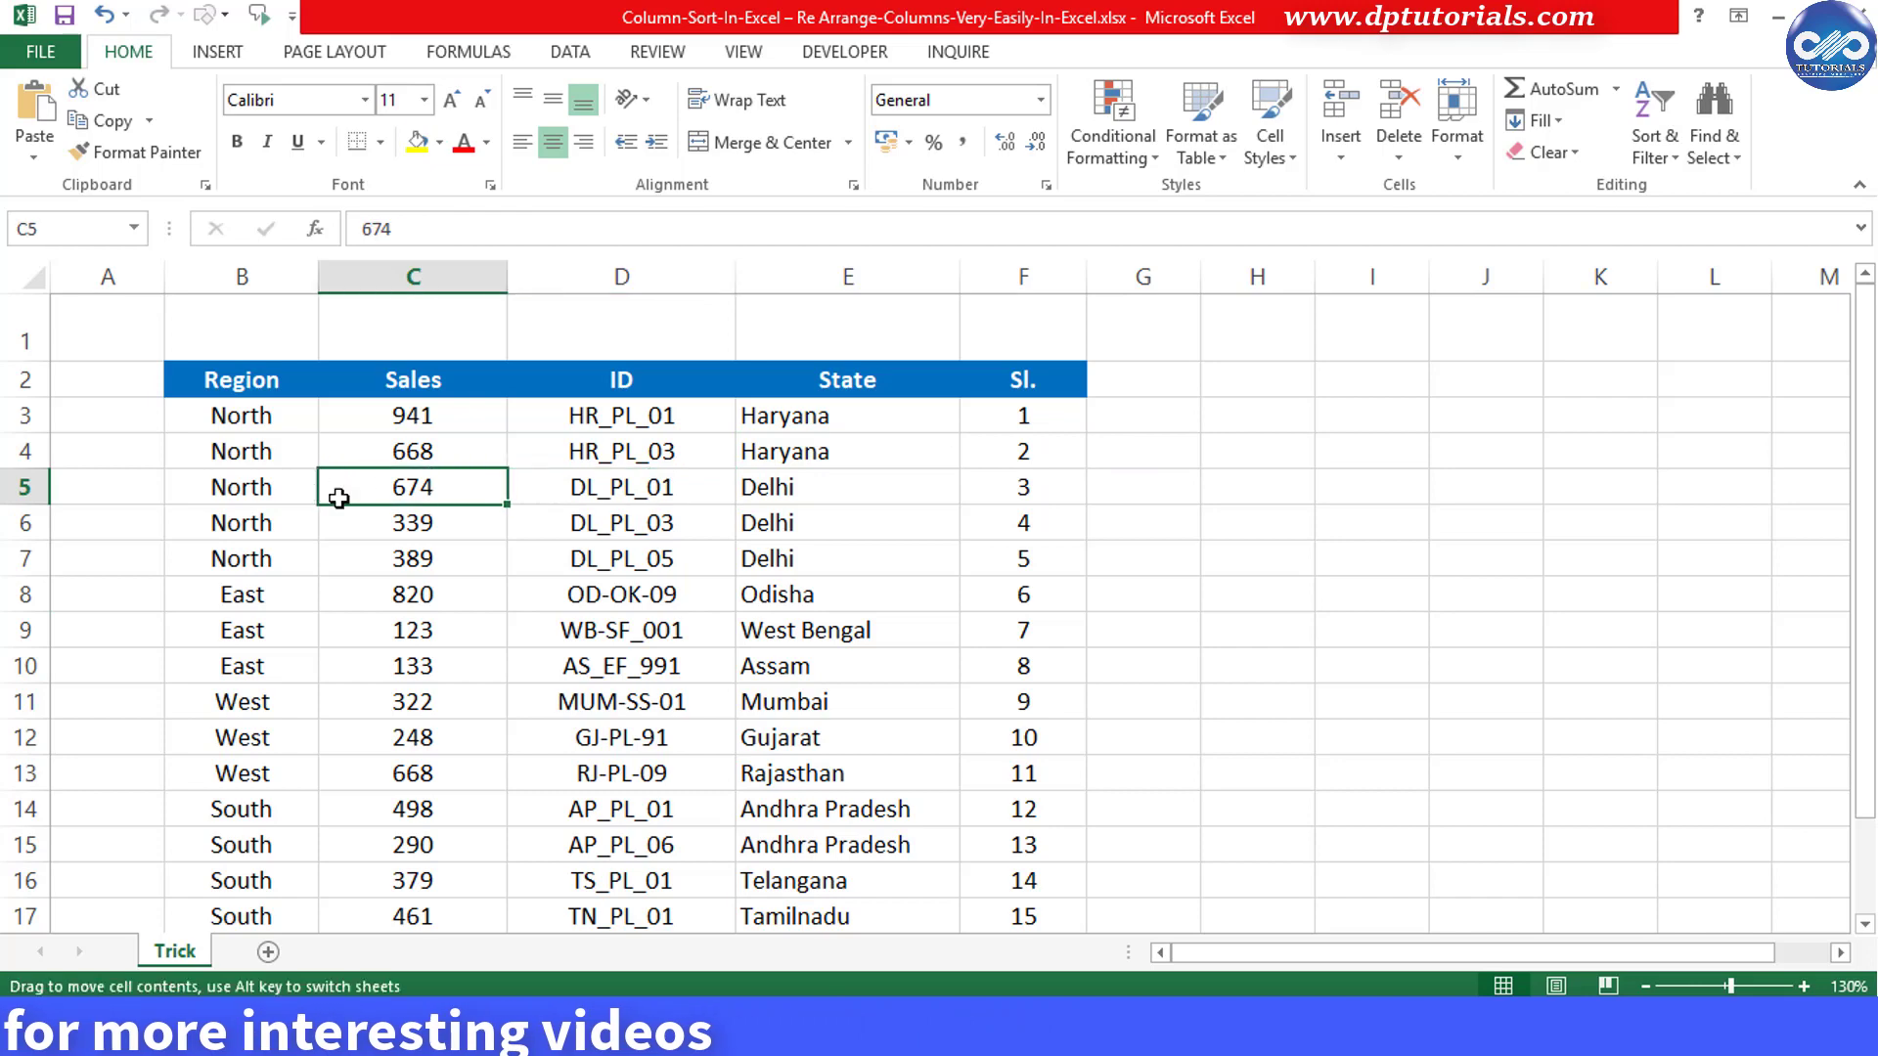
- Cut the Sl. column and attempt to insert it before the Region column
right_click(1024, 277)
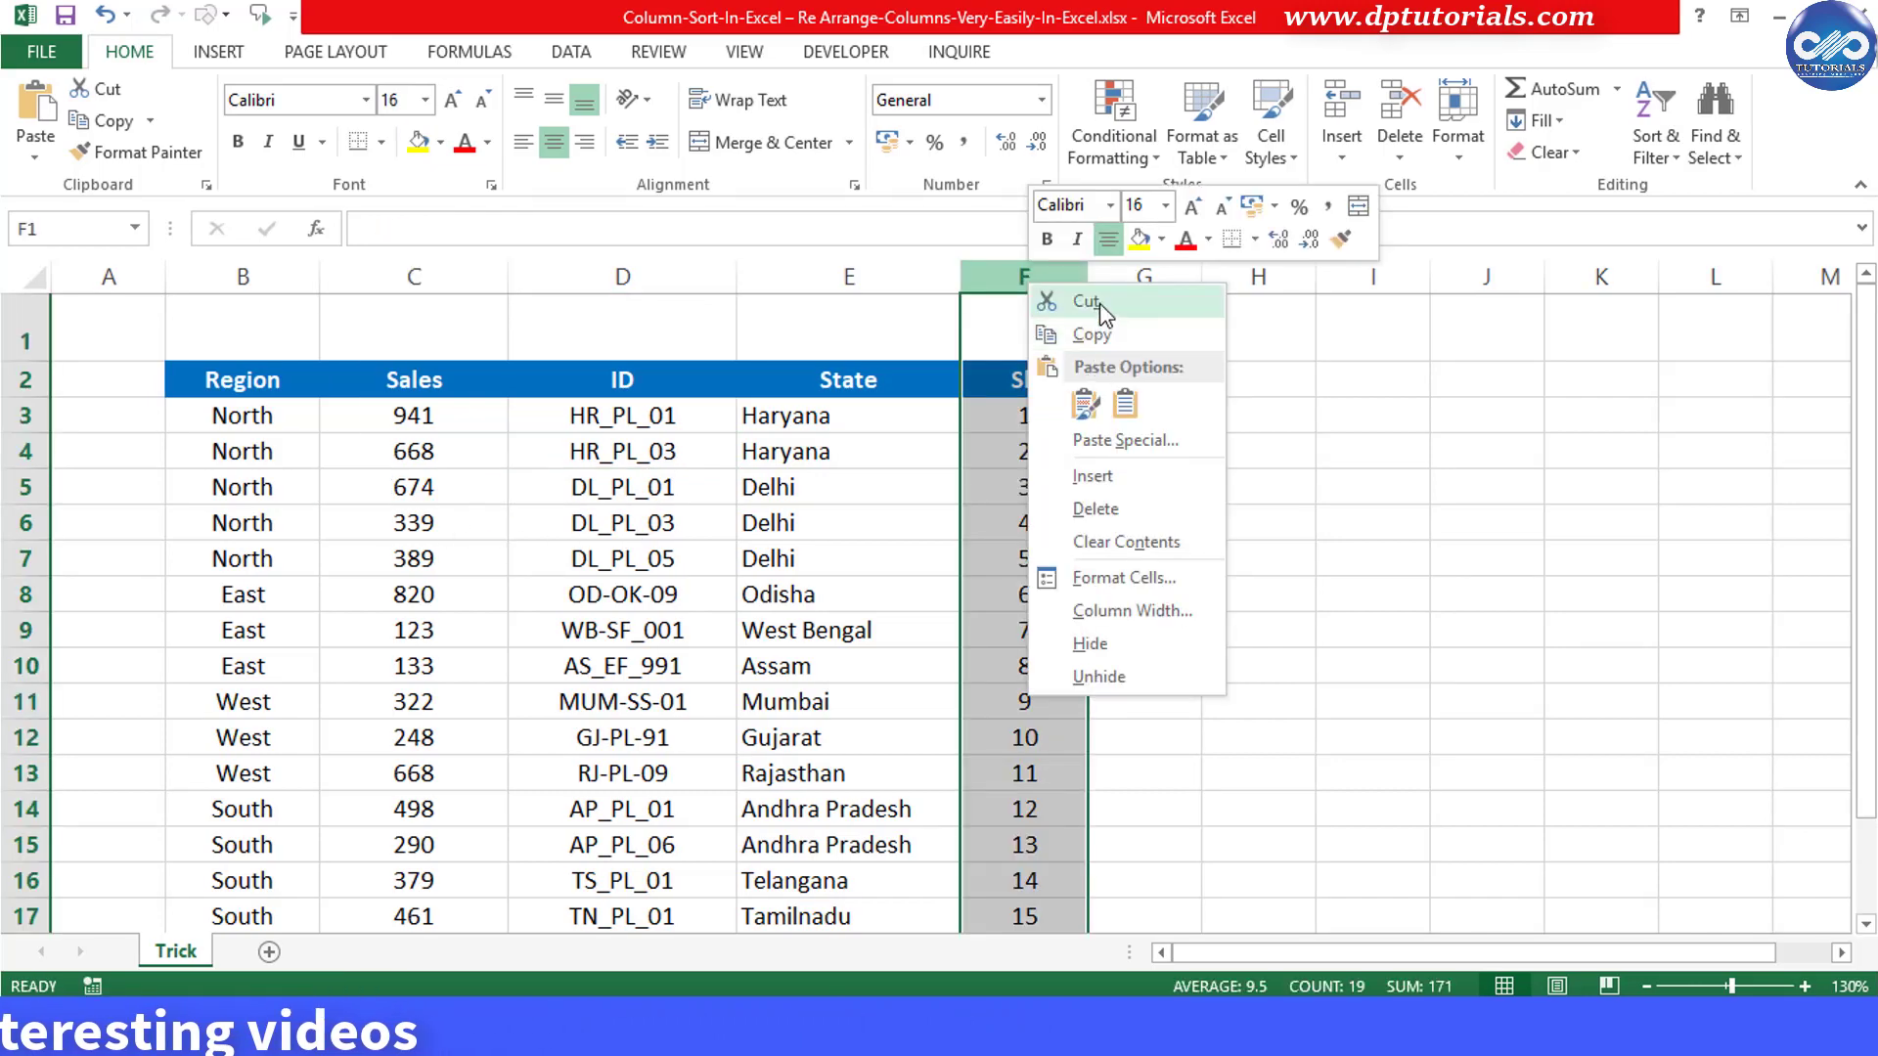
left_click(1100, 303)
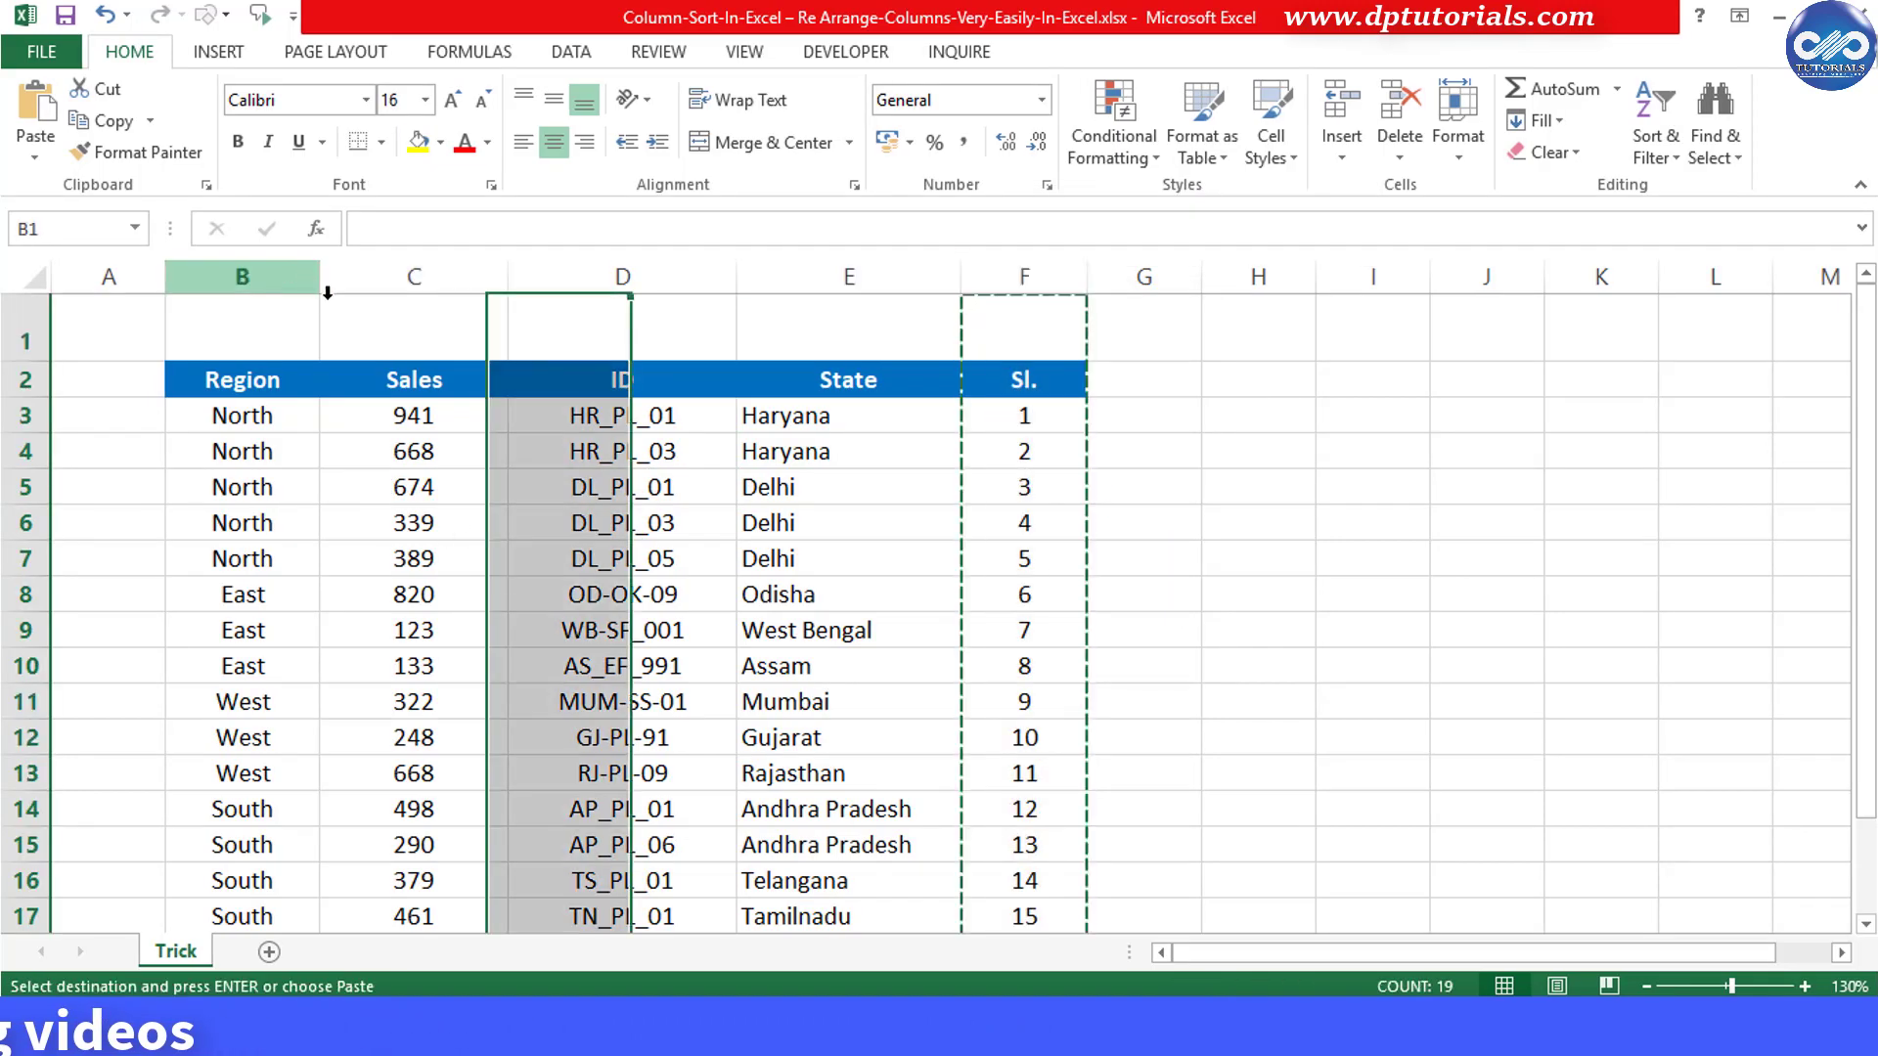
right_click(293, 277)
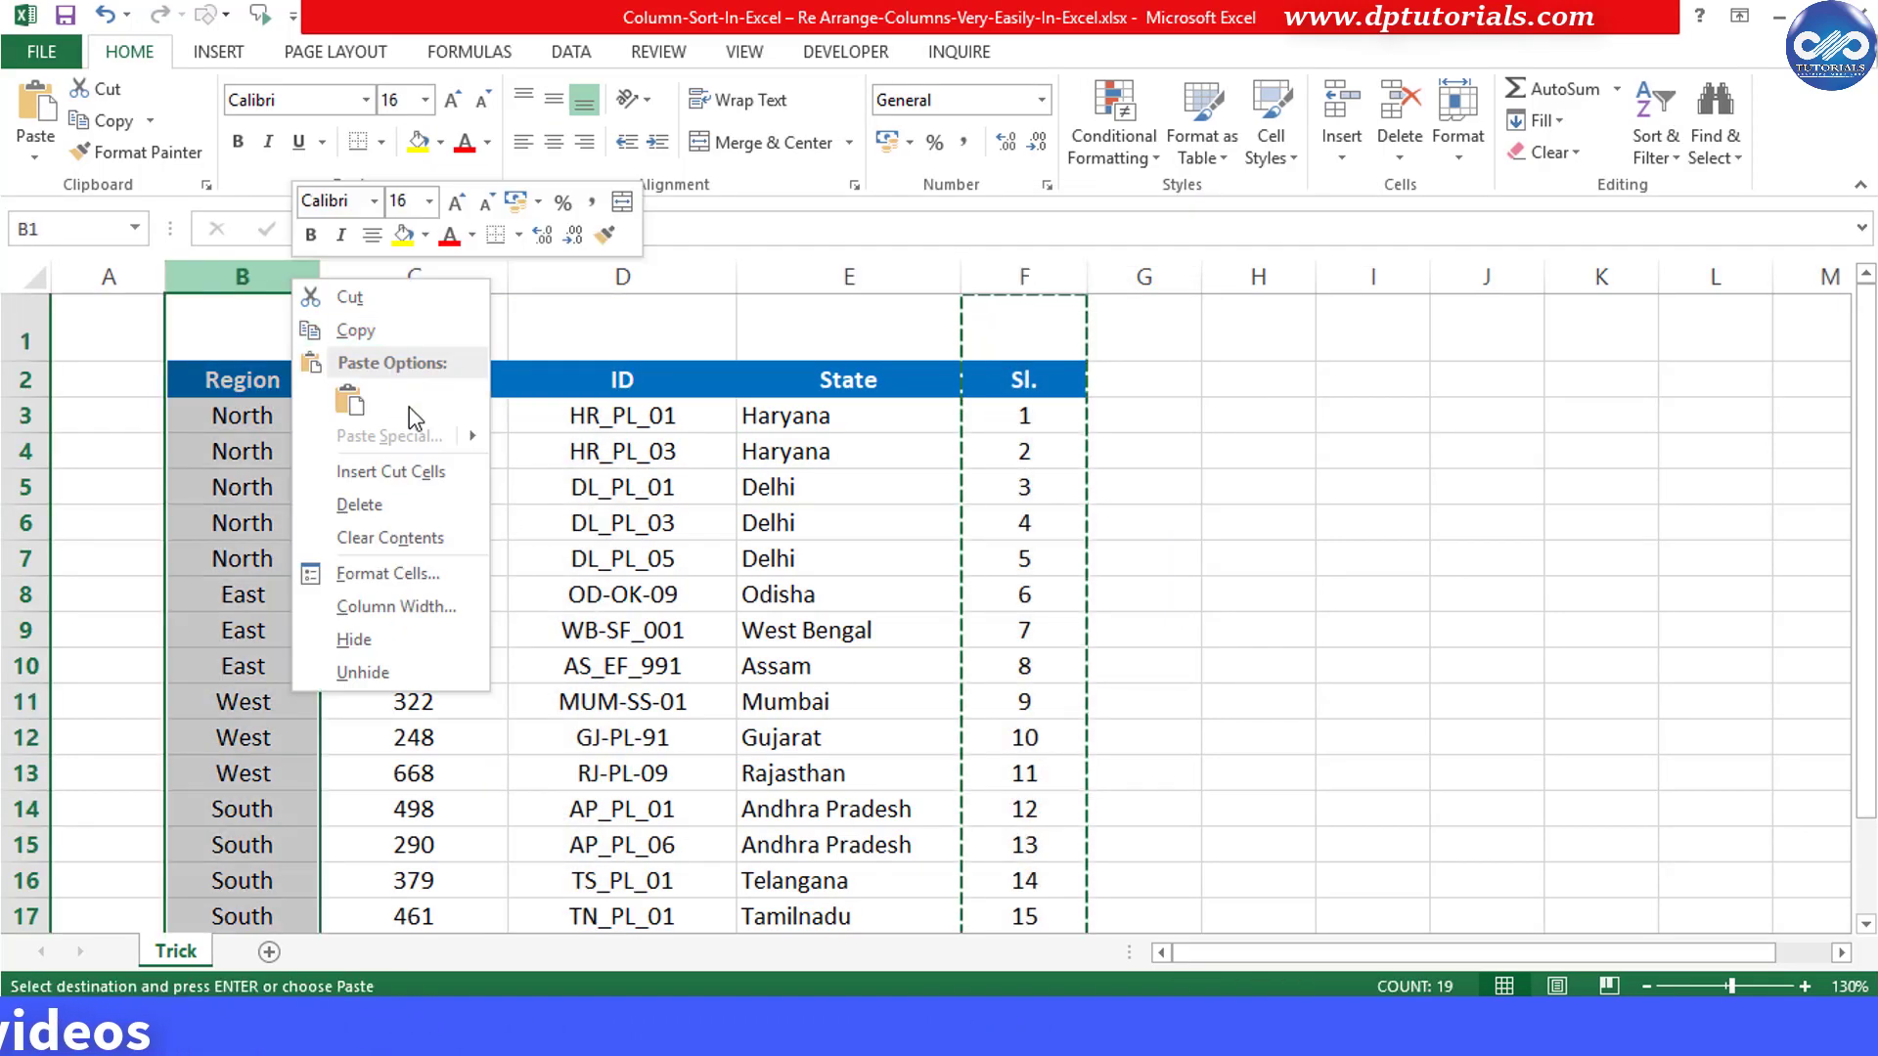
left_click(450, 473)
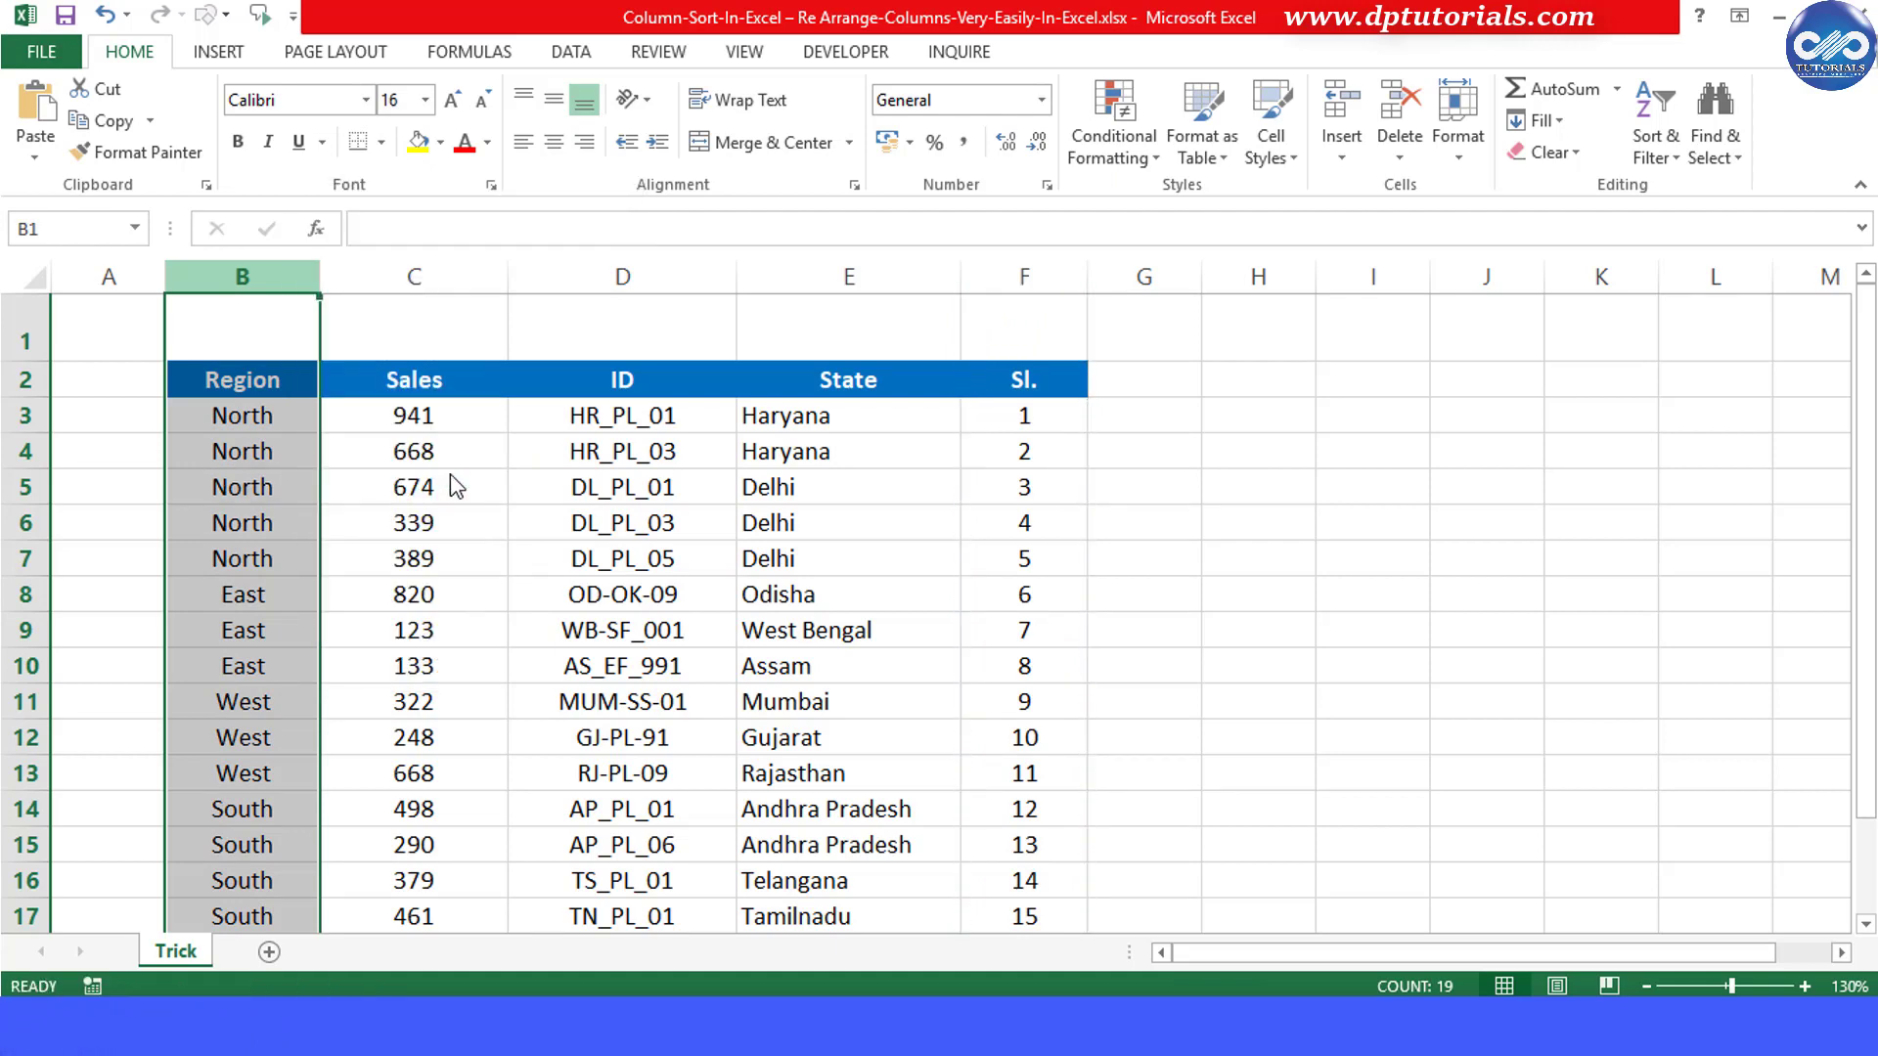
left_click(483, 487)
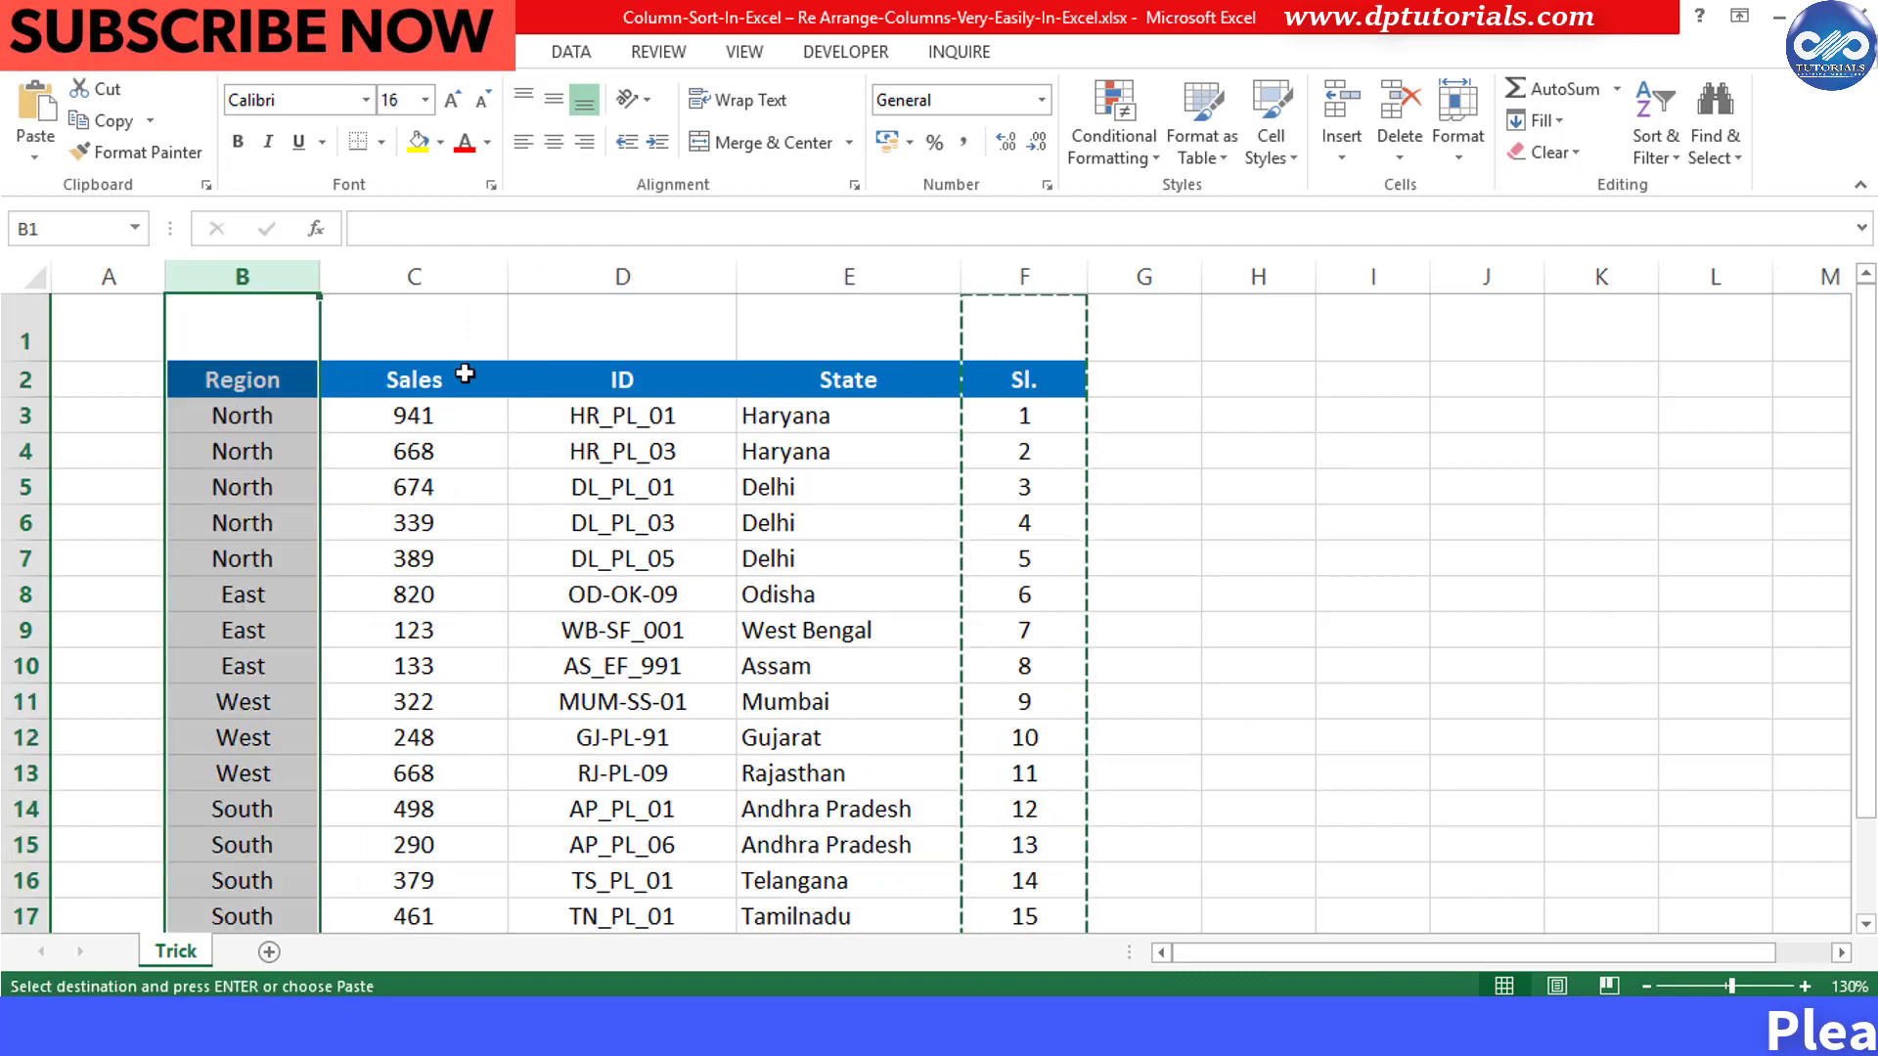
- Pick cells in and above the table, then select rows 1 to 3 across it
left_click(724, 559)
left_click(816, 536)
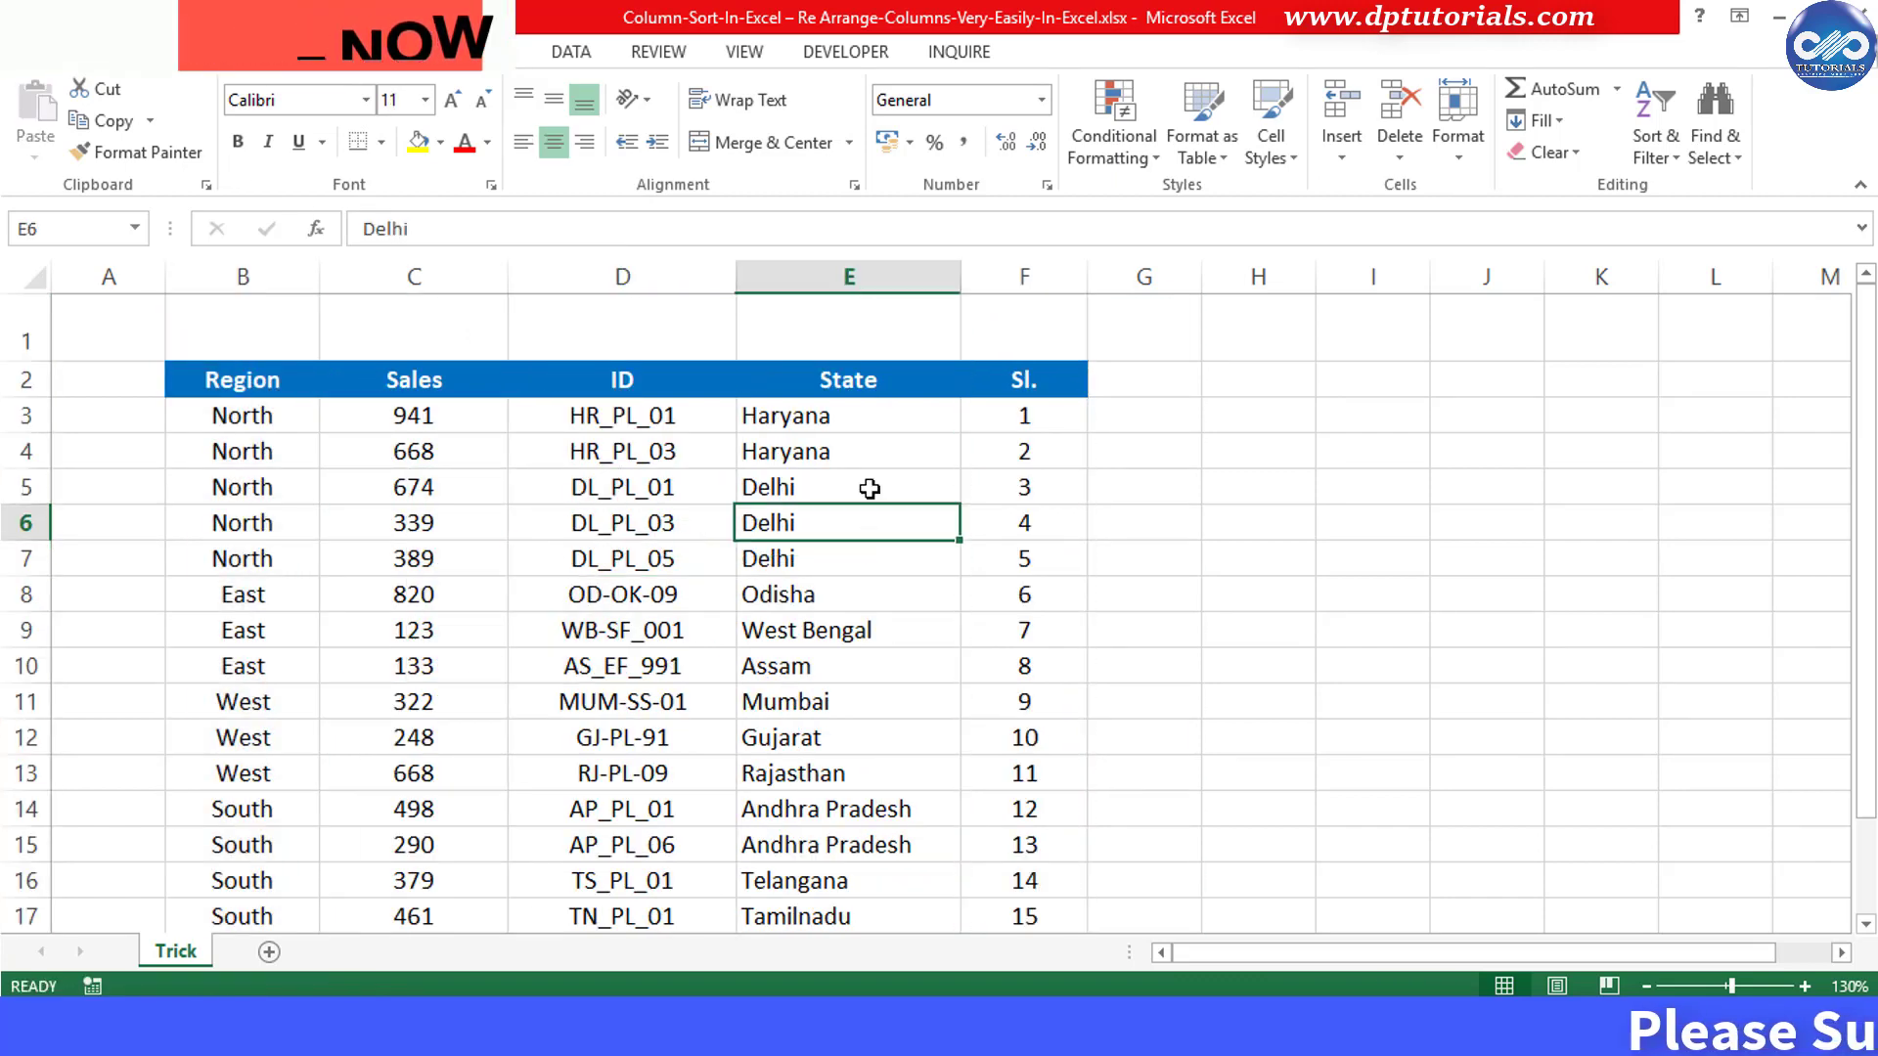
left_click(265, 340)
left_click_drag(904, 408, 1022, 422)
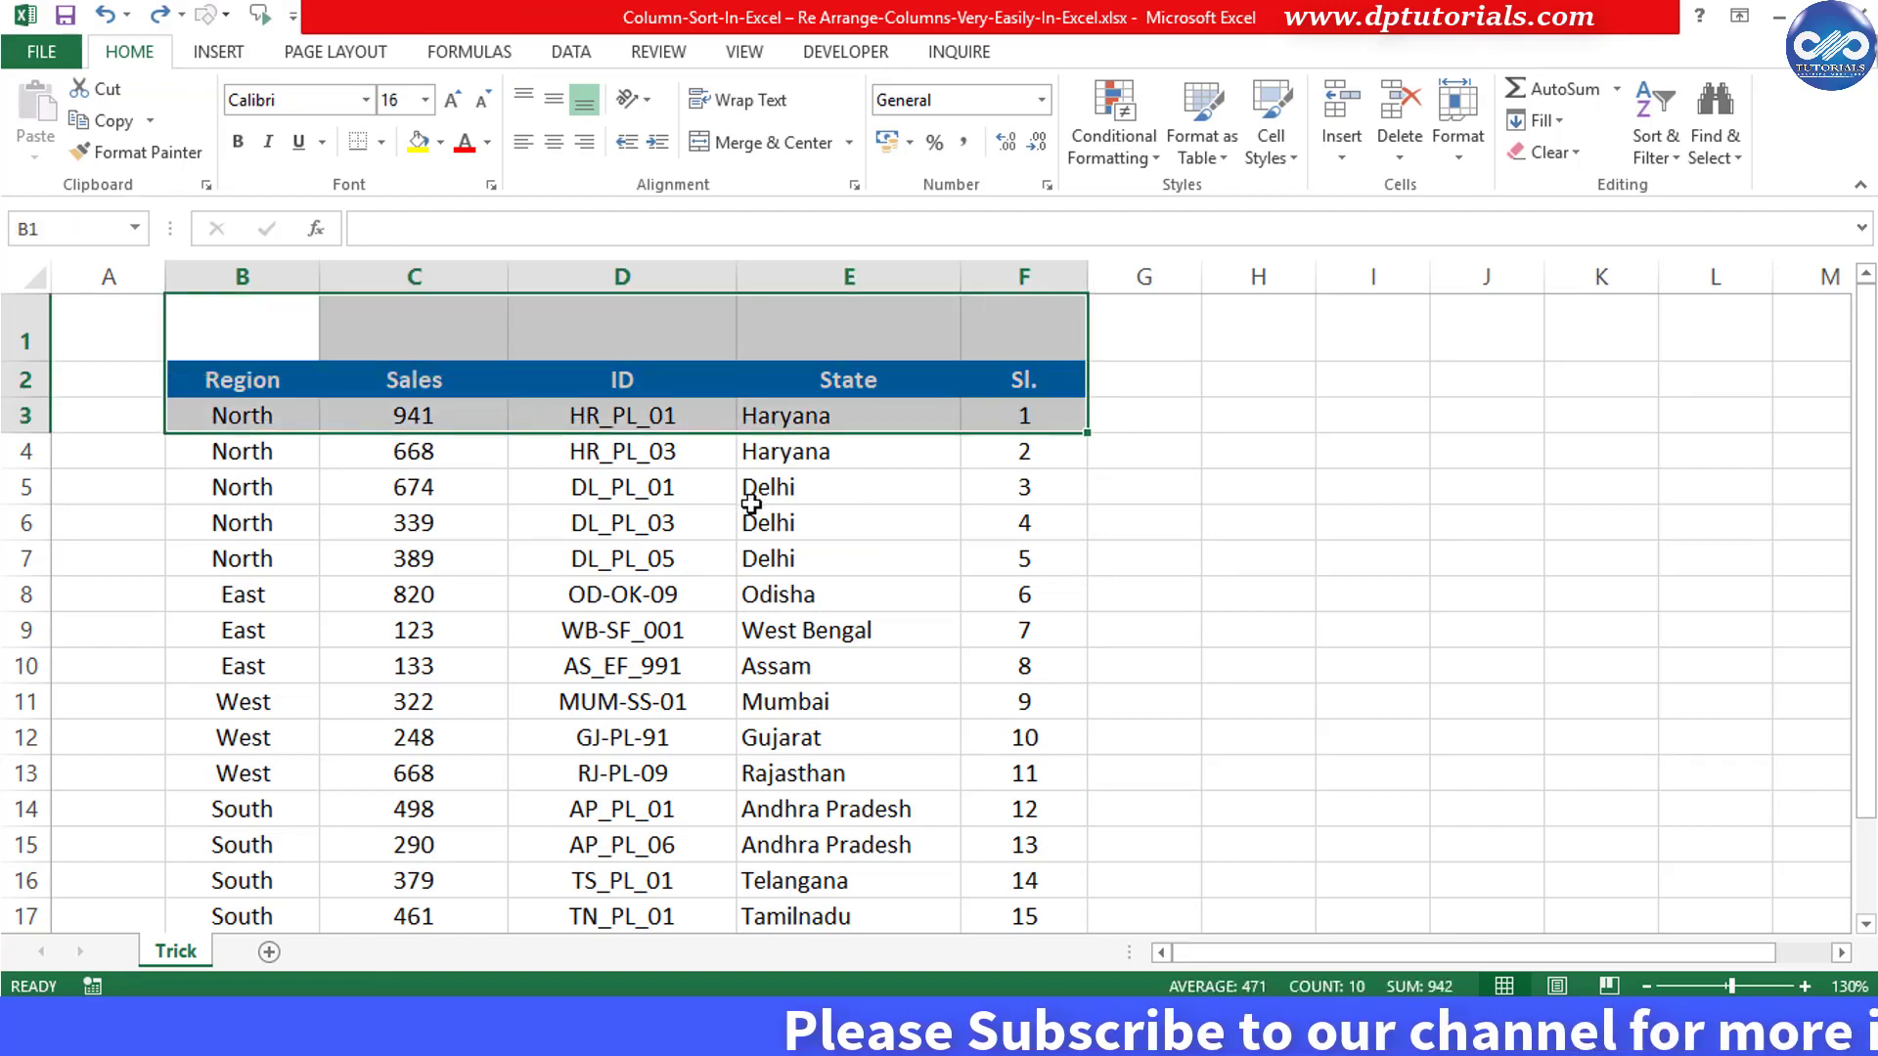
- Select North, Sales, ID, State and Sl. value ranges, the whole block, then empty row 1
left_click_drag(242, 415, 276, 560)
left_click_drag(409, 431, 413, 629)
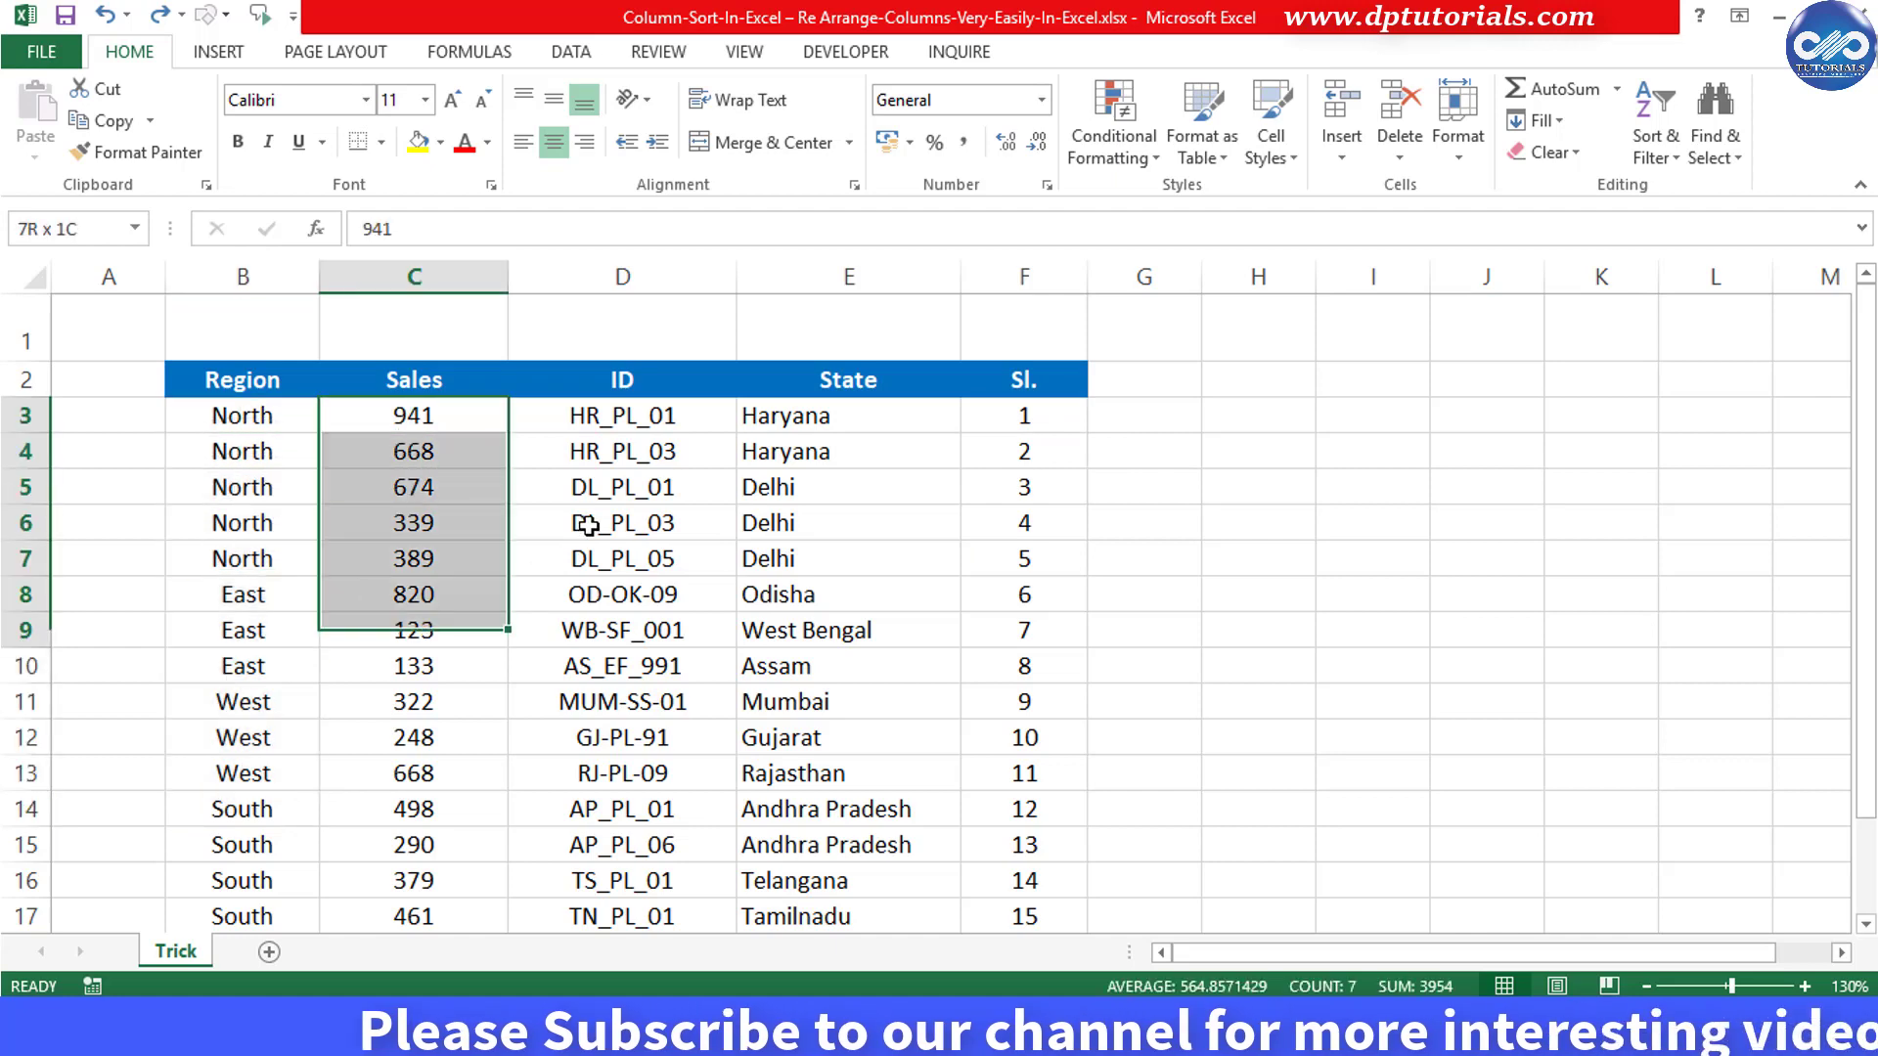
left_click_drag(622, 523, 622, 665)
left_click_drag(843, 522, 844, 666)
left_click_drag(1024, 537, 1027, 665)
left_click_drag(238, 366, 1145, 812)
left_click_drag(1259, 629, 1259, 665)
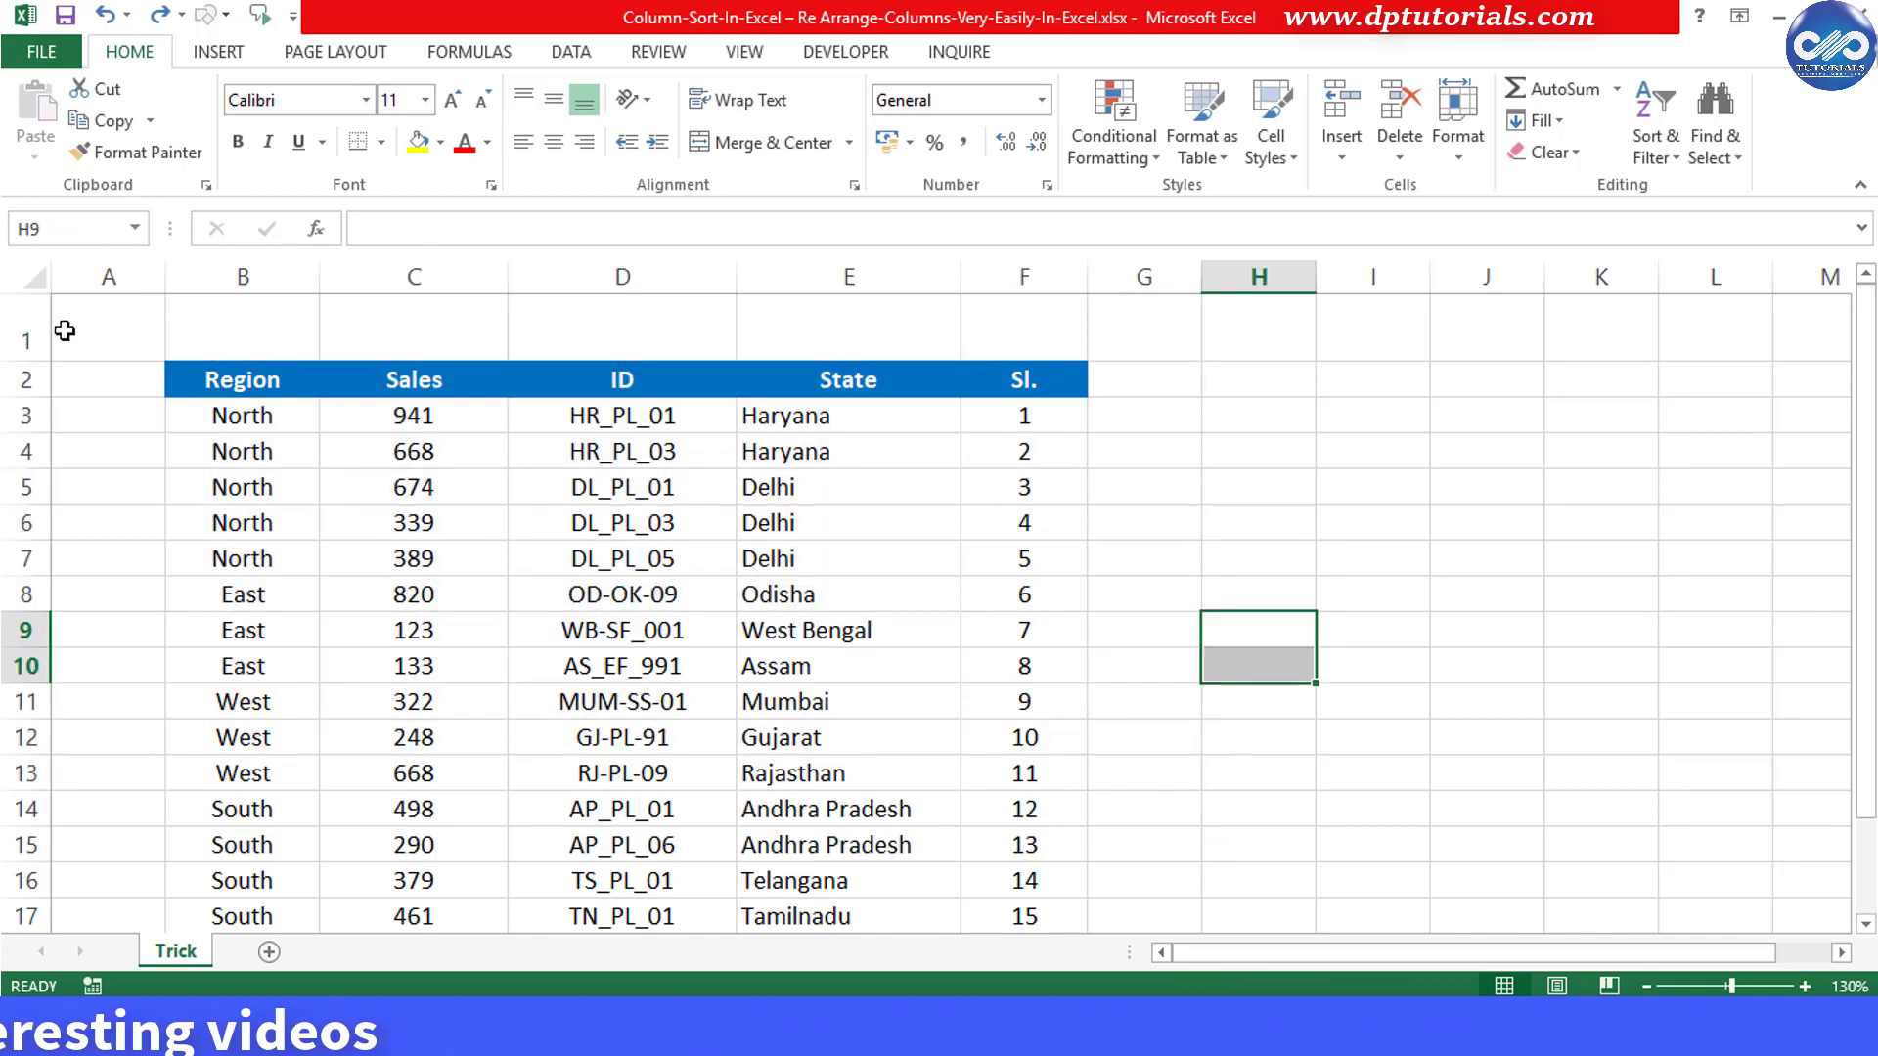
left_click(8, 333)
left_click(242, 487)
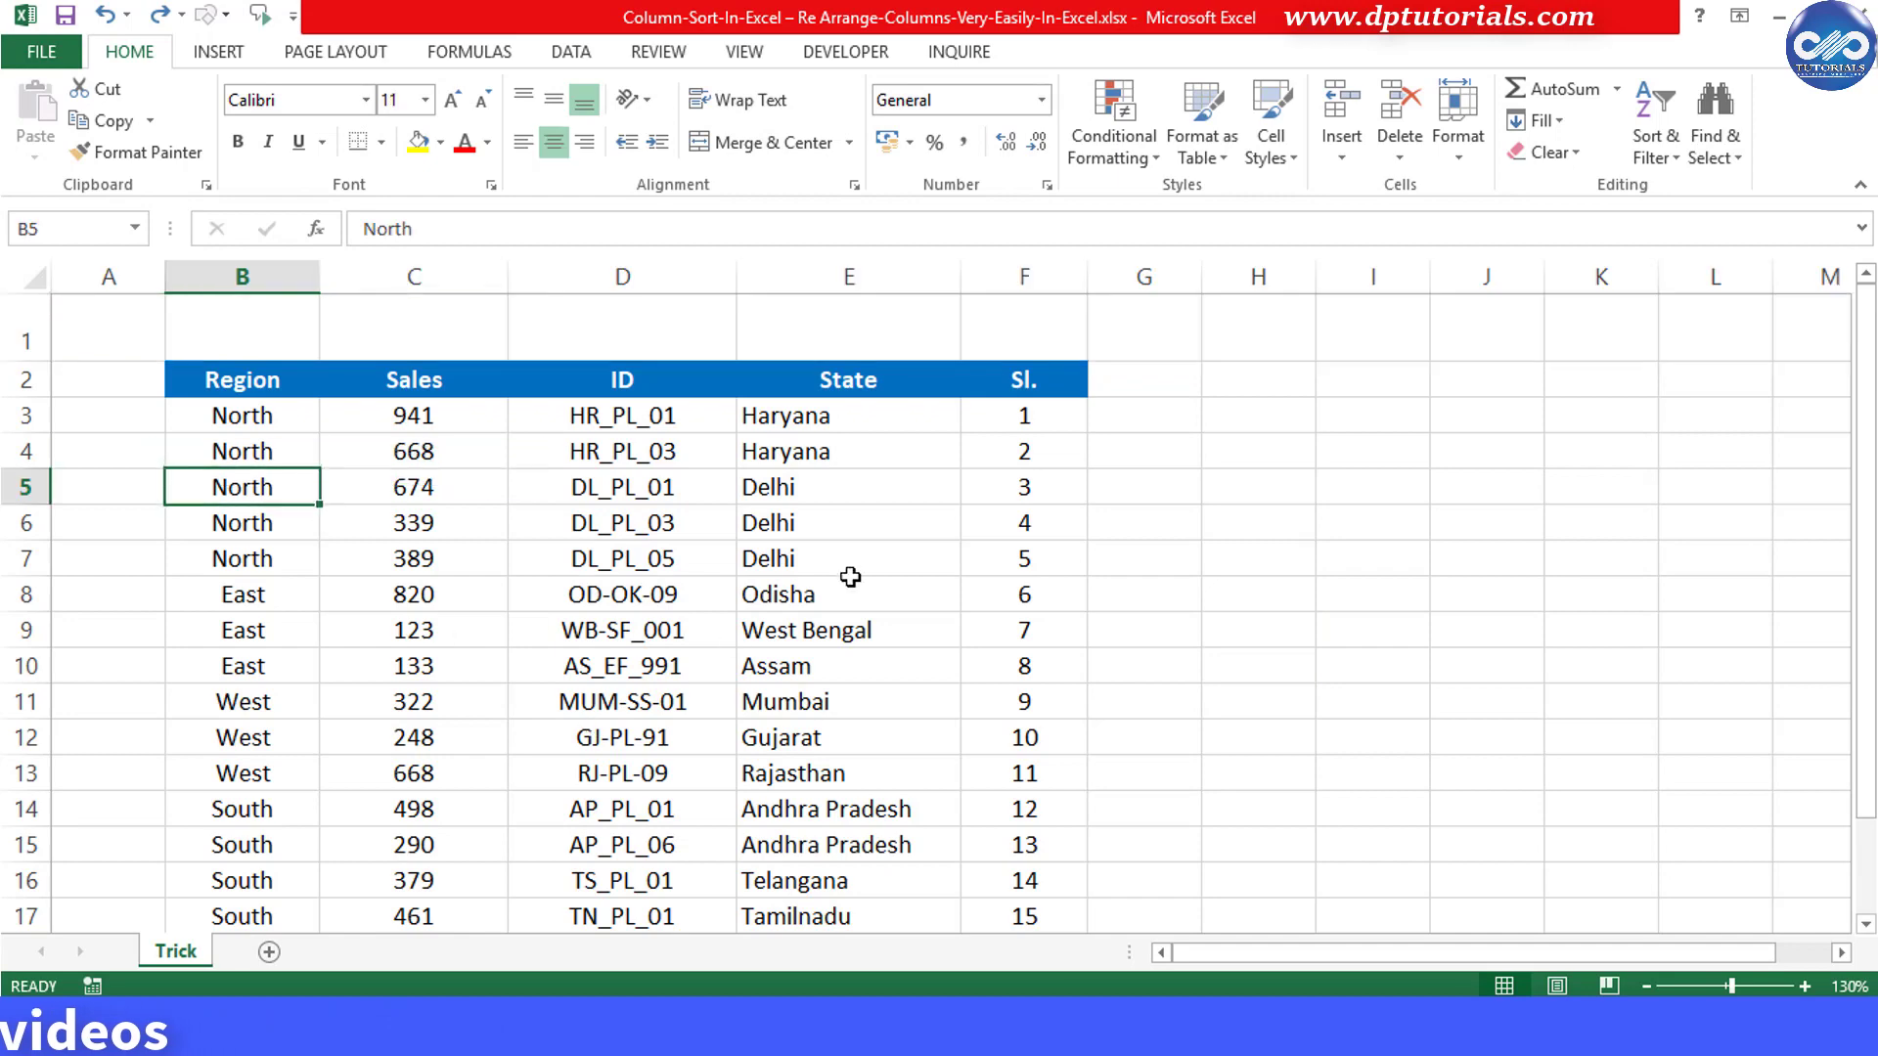
- Enter helper numbers in row 1: 1 above Sl., 2 Region, 3 State, 4 ID, 5 Sales
left_click(1017, 330)
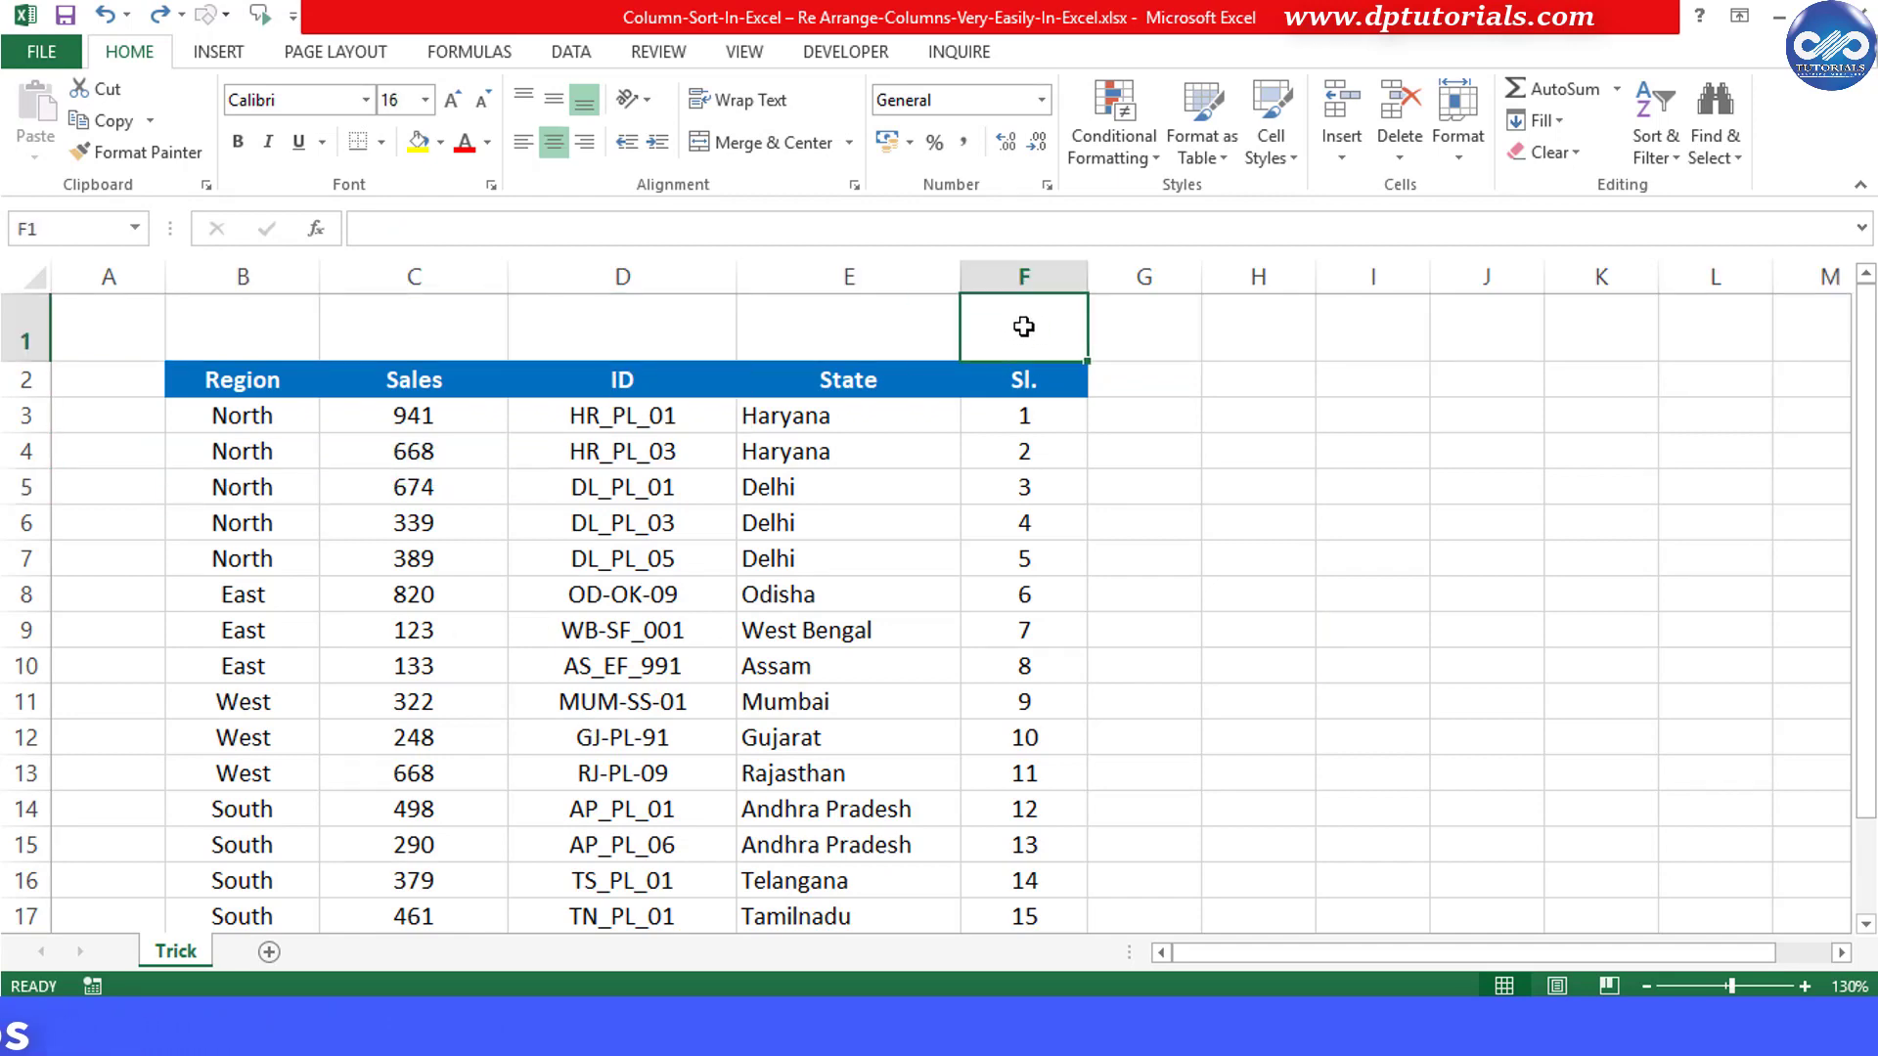
type("1")
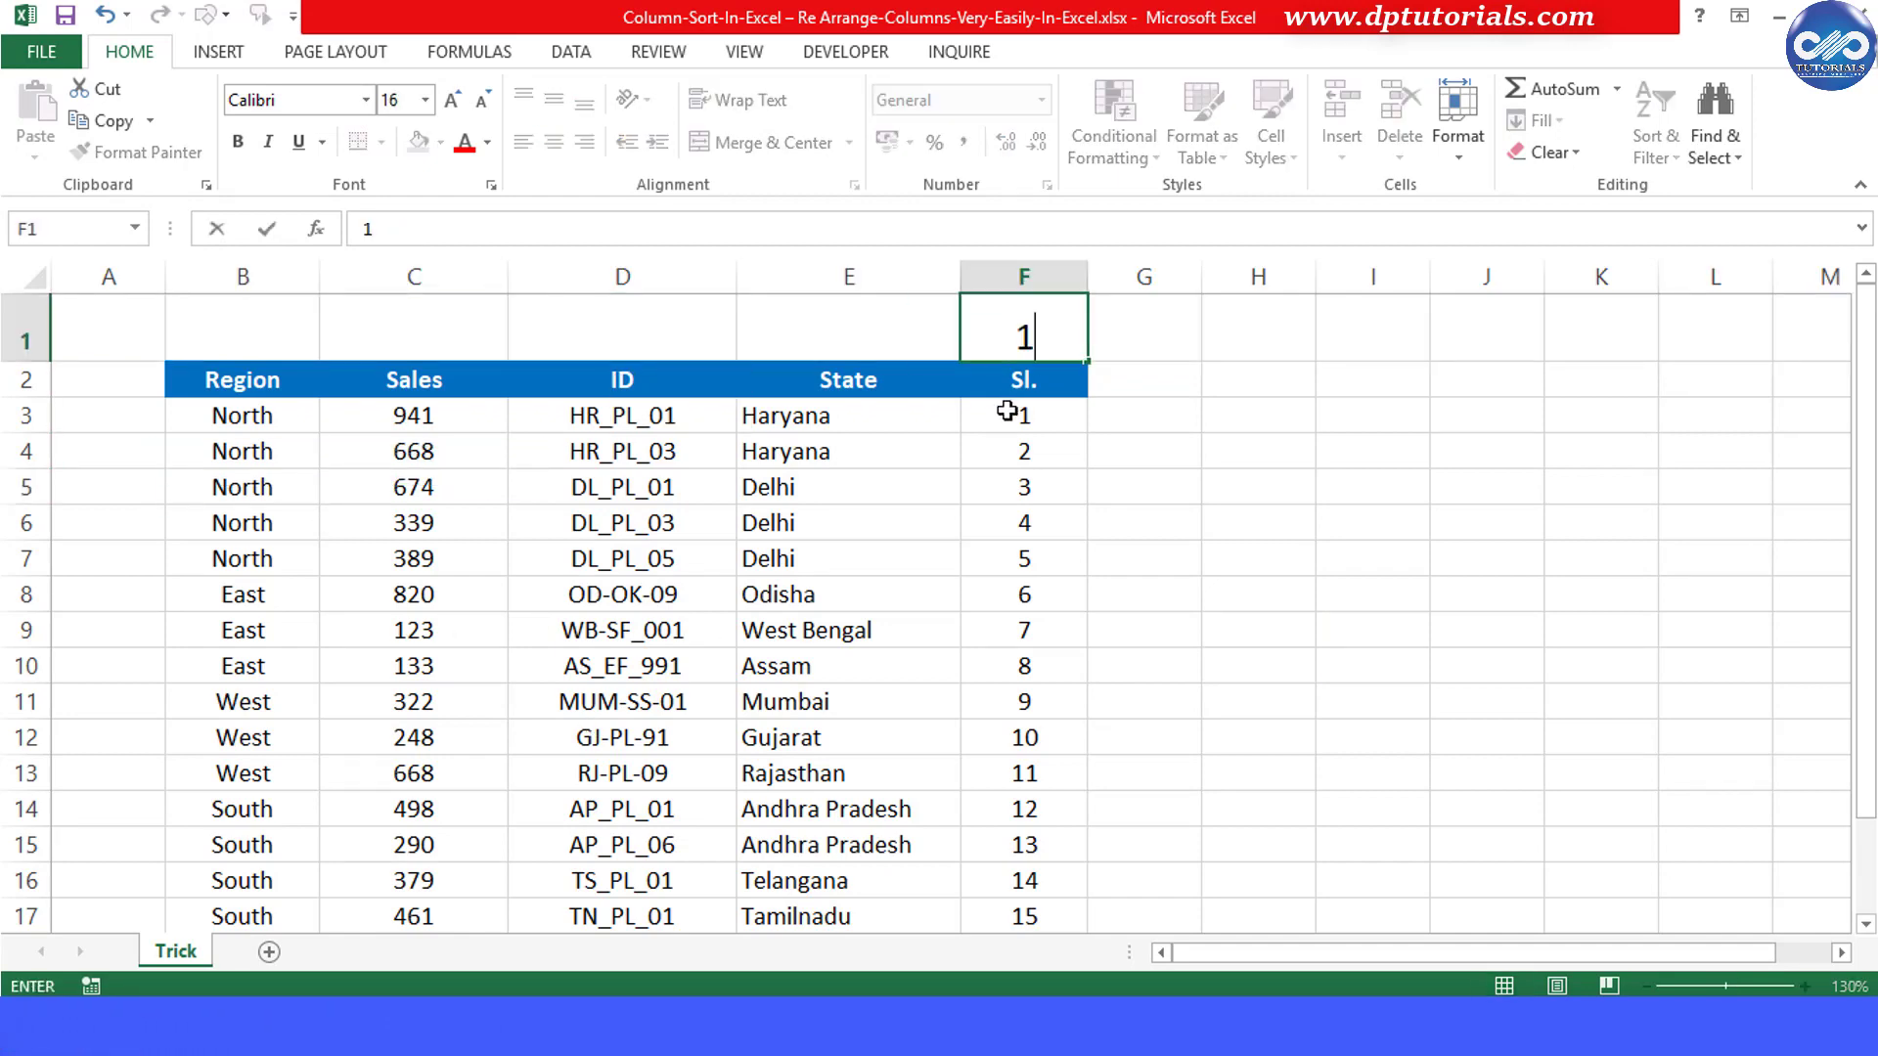
left_click(1000, 431)
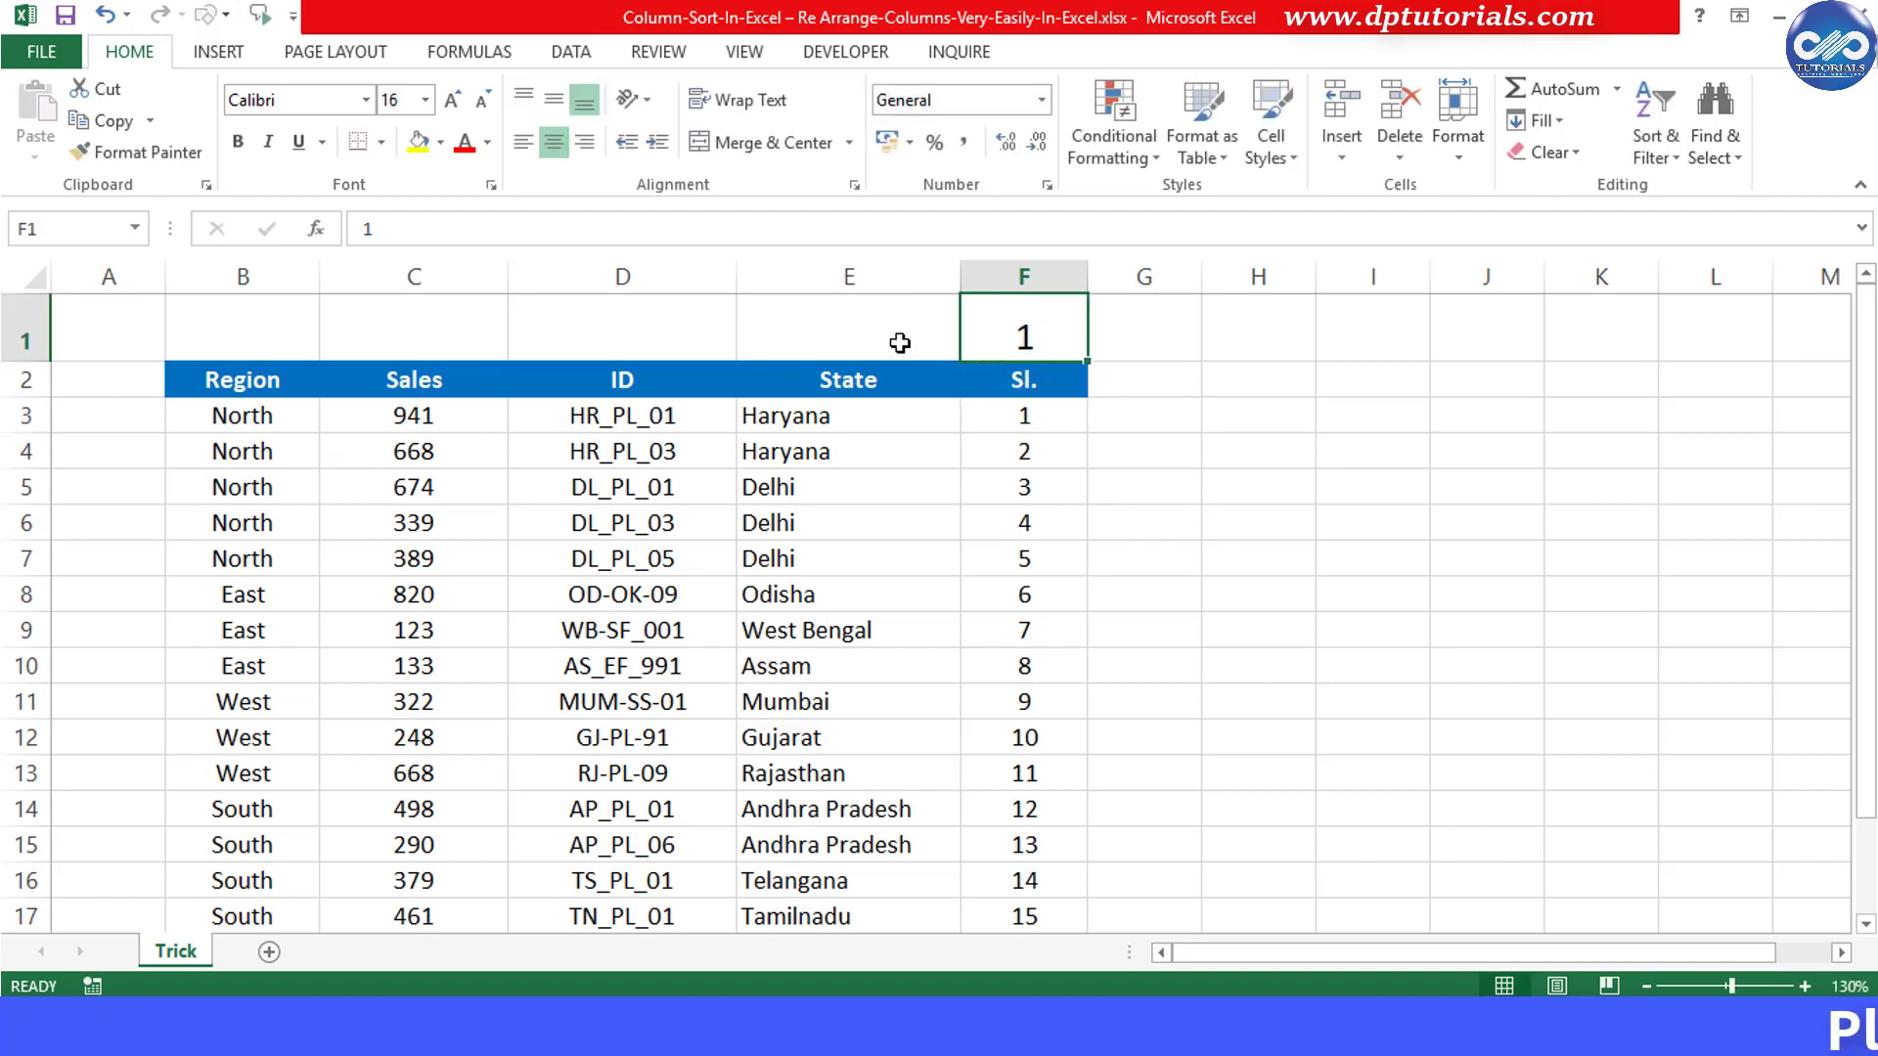
left_click(265, 322)
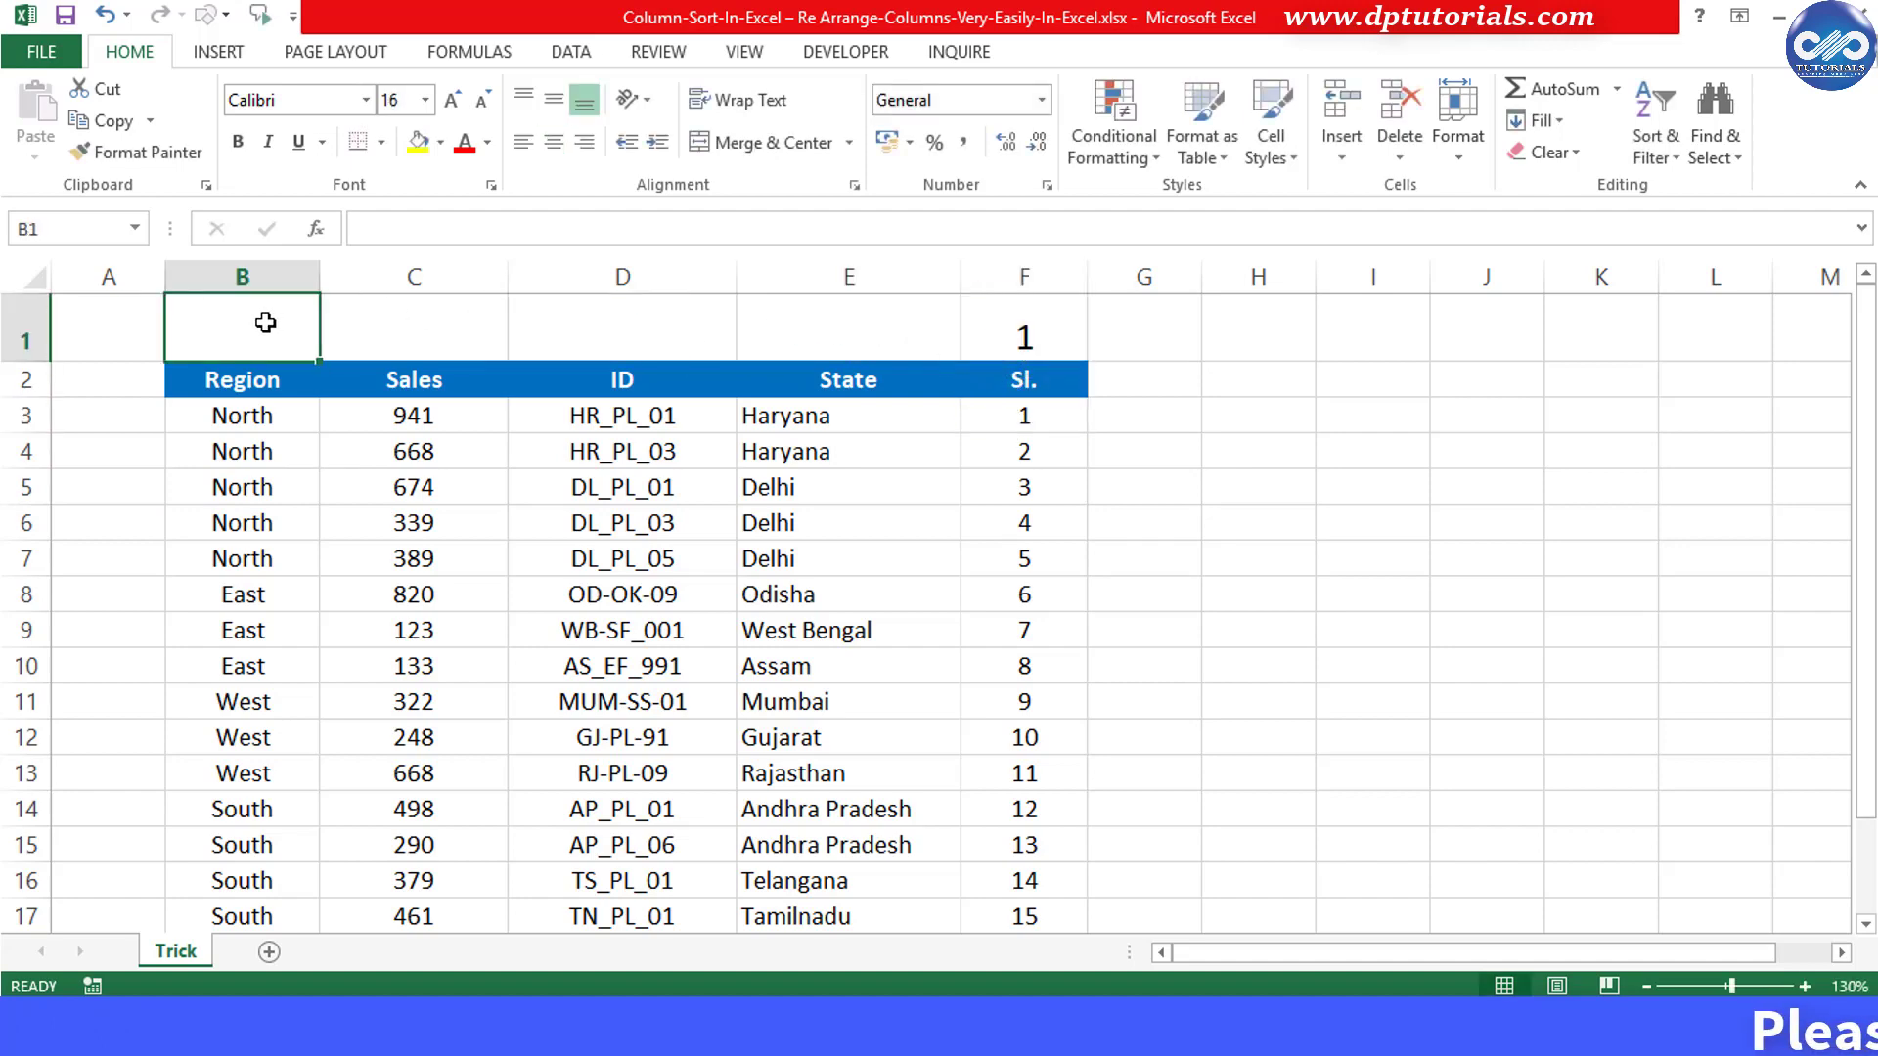
type("2")
left_click(327, 446)
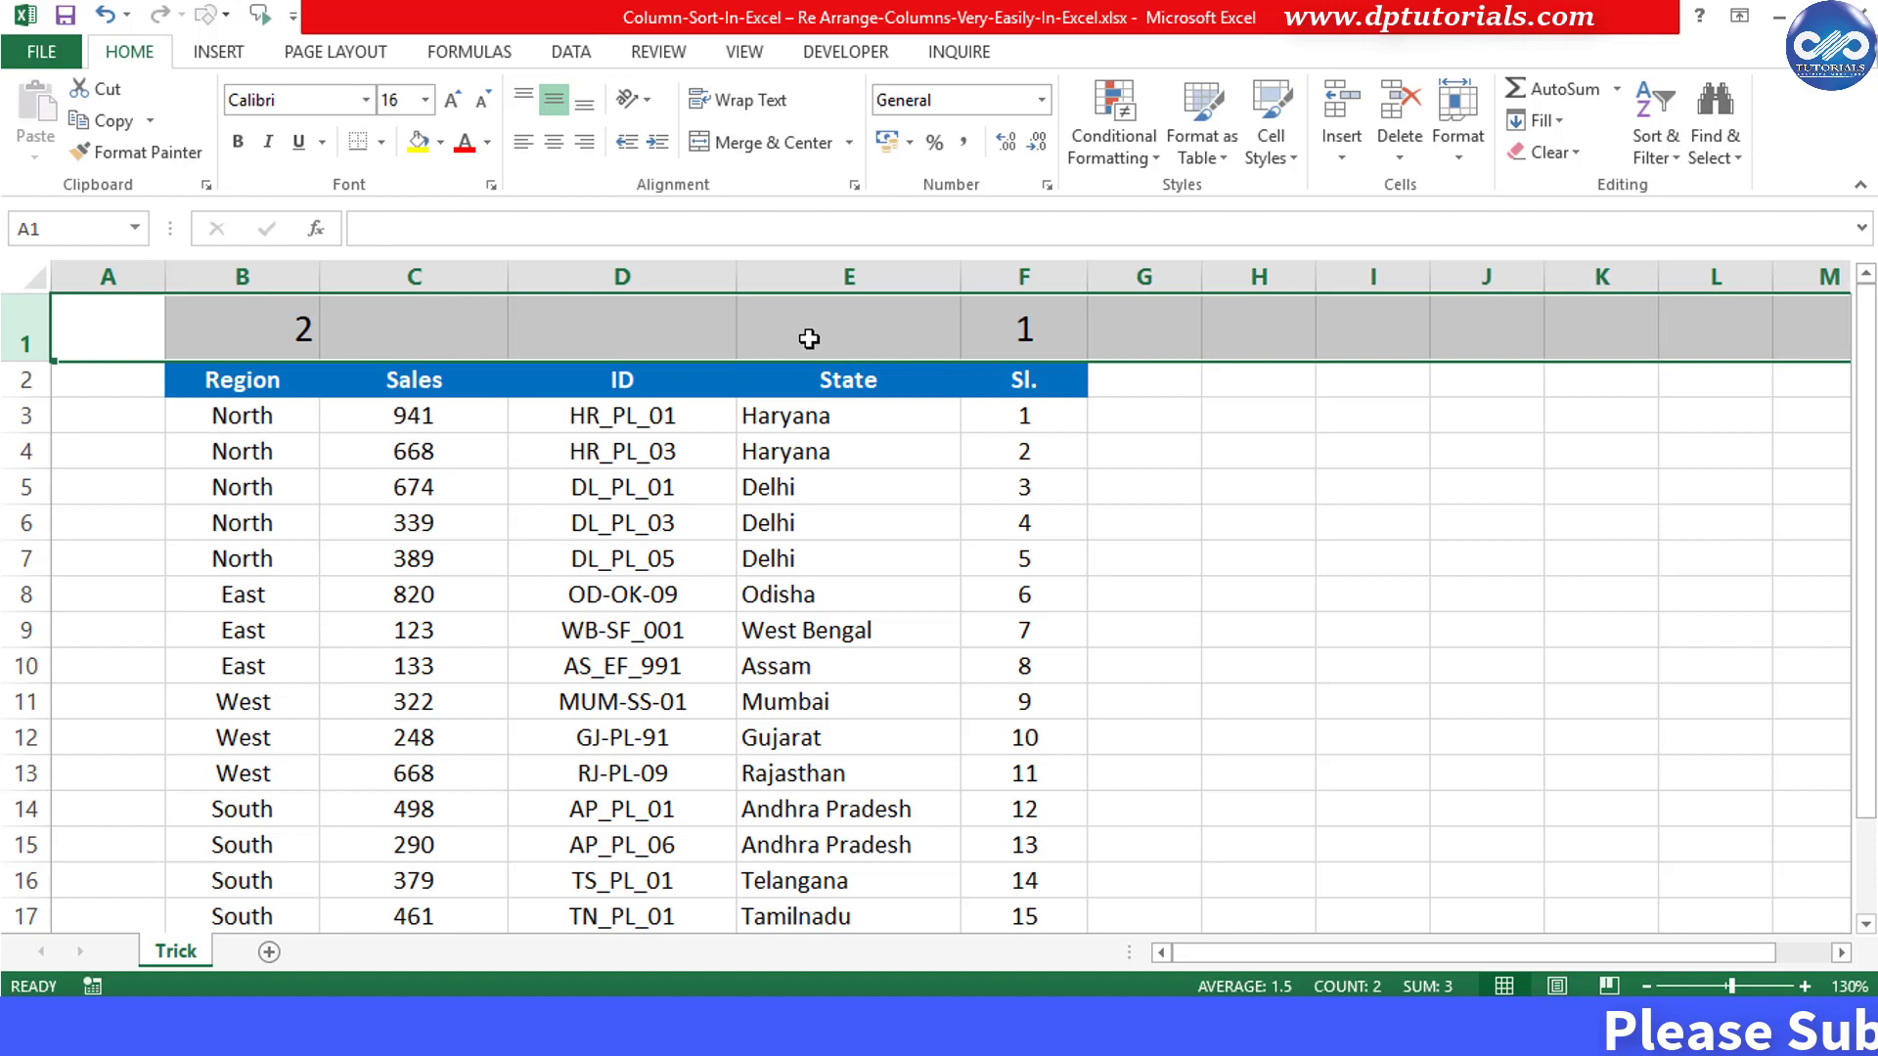
left_click(809, 336)
type("3")
left_click(826, 487)
left_click(660, 338)
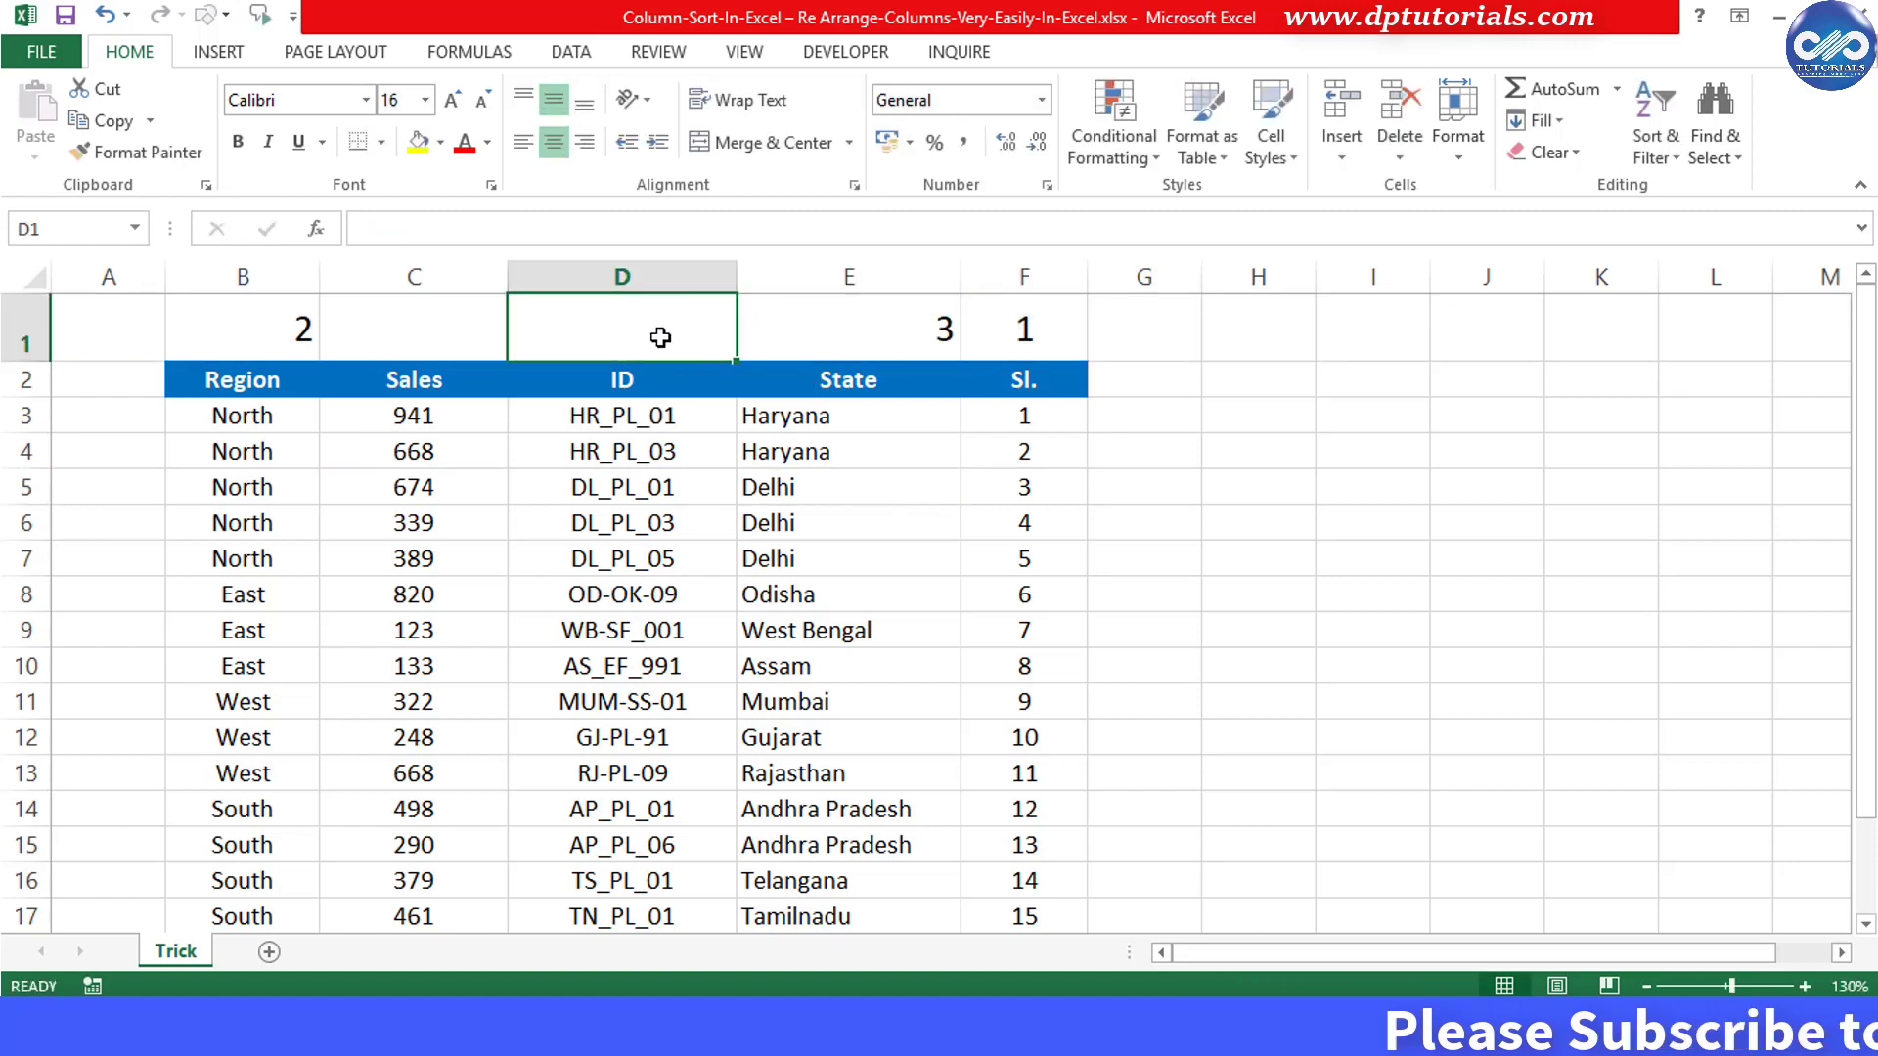
type("4")
left_click(611, 474)
left_click(453, 337)
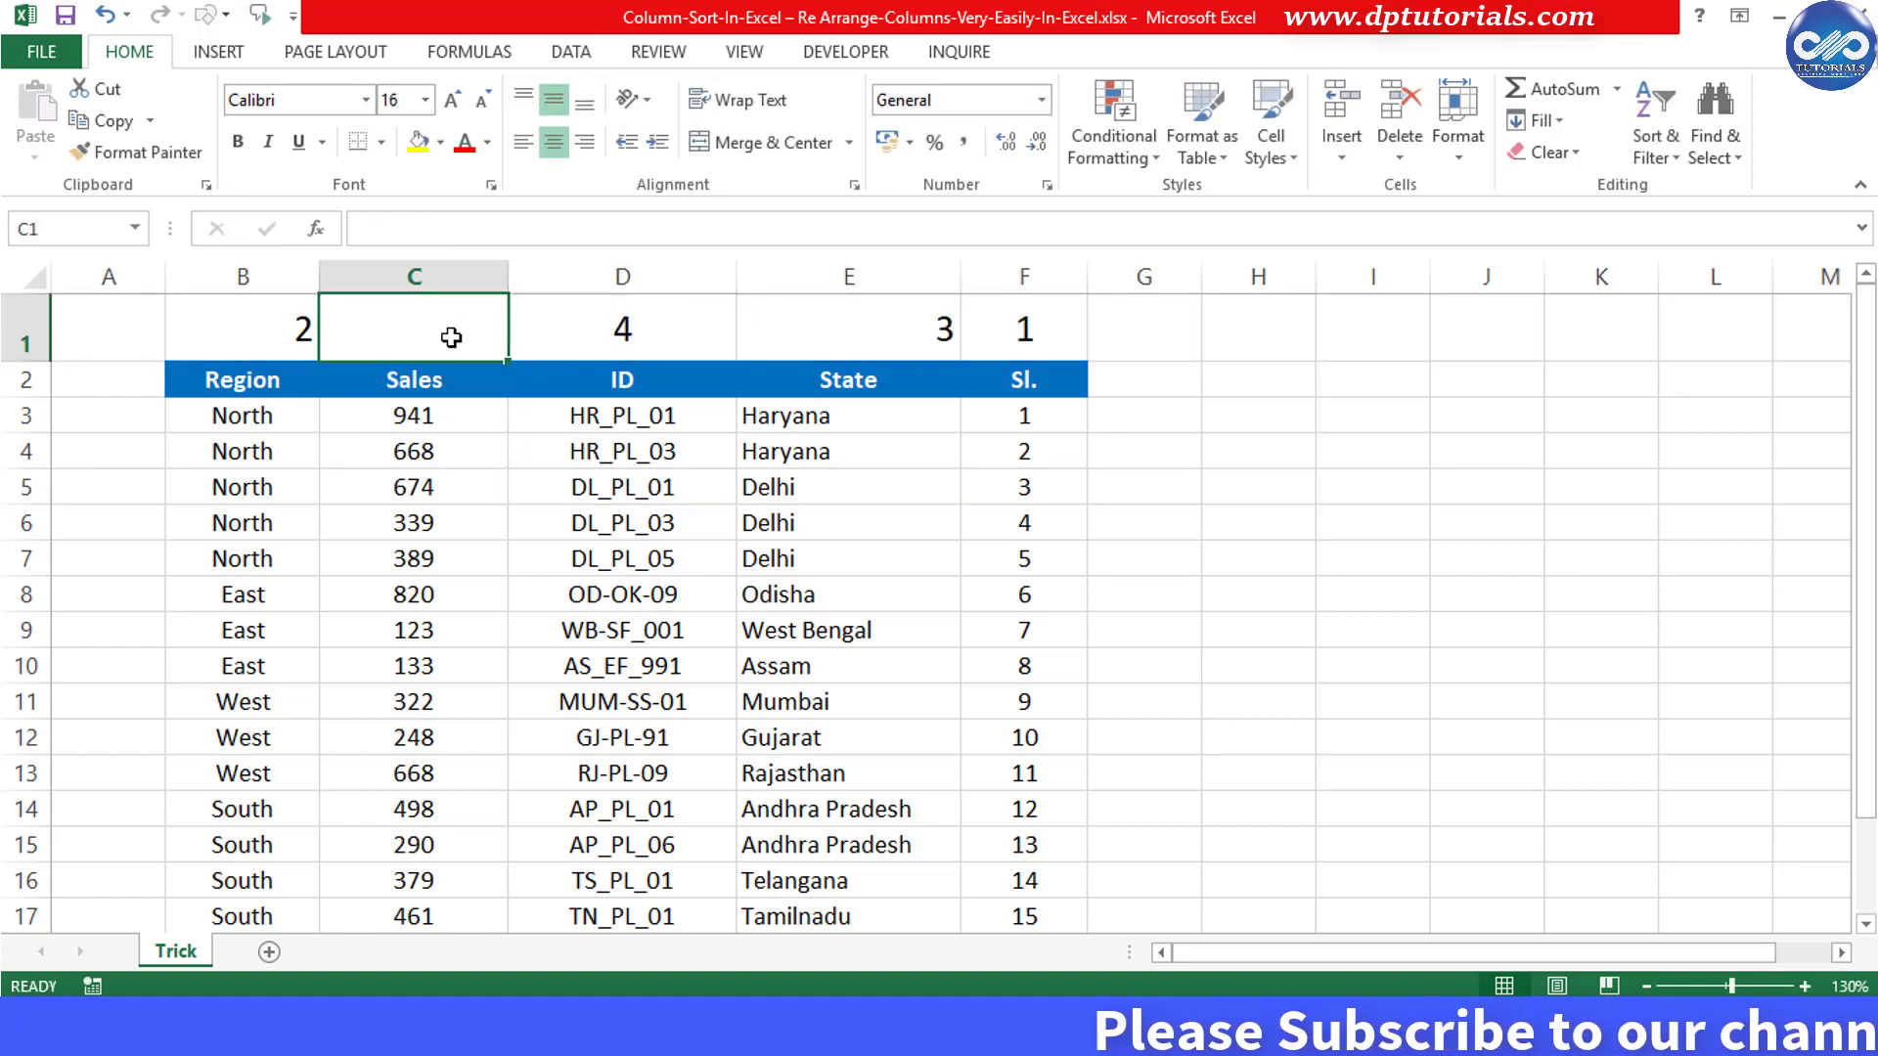
type("5")
left_click(546, 518)
- Centre the helper numbers in row 1 and make them bold
left_click(25, 332)
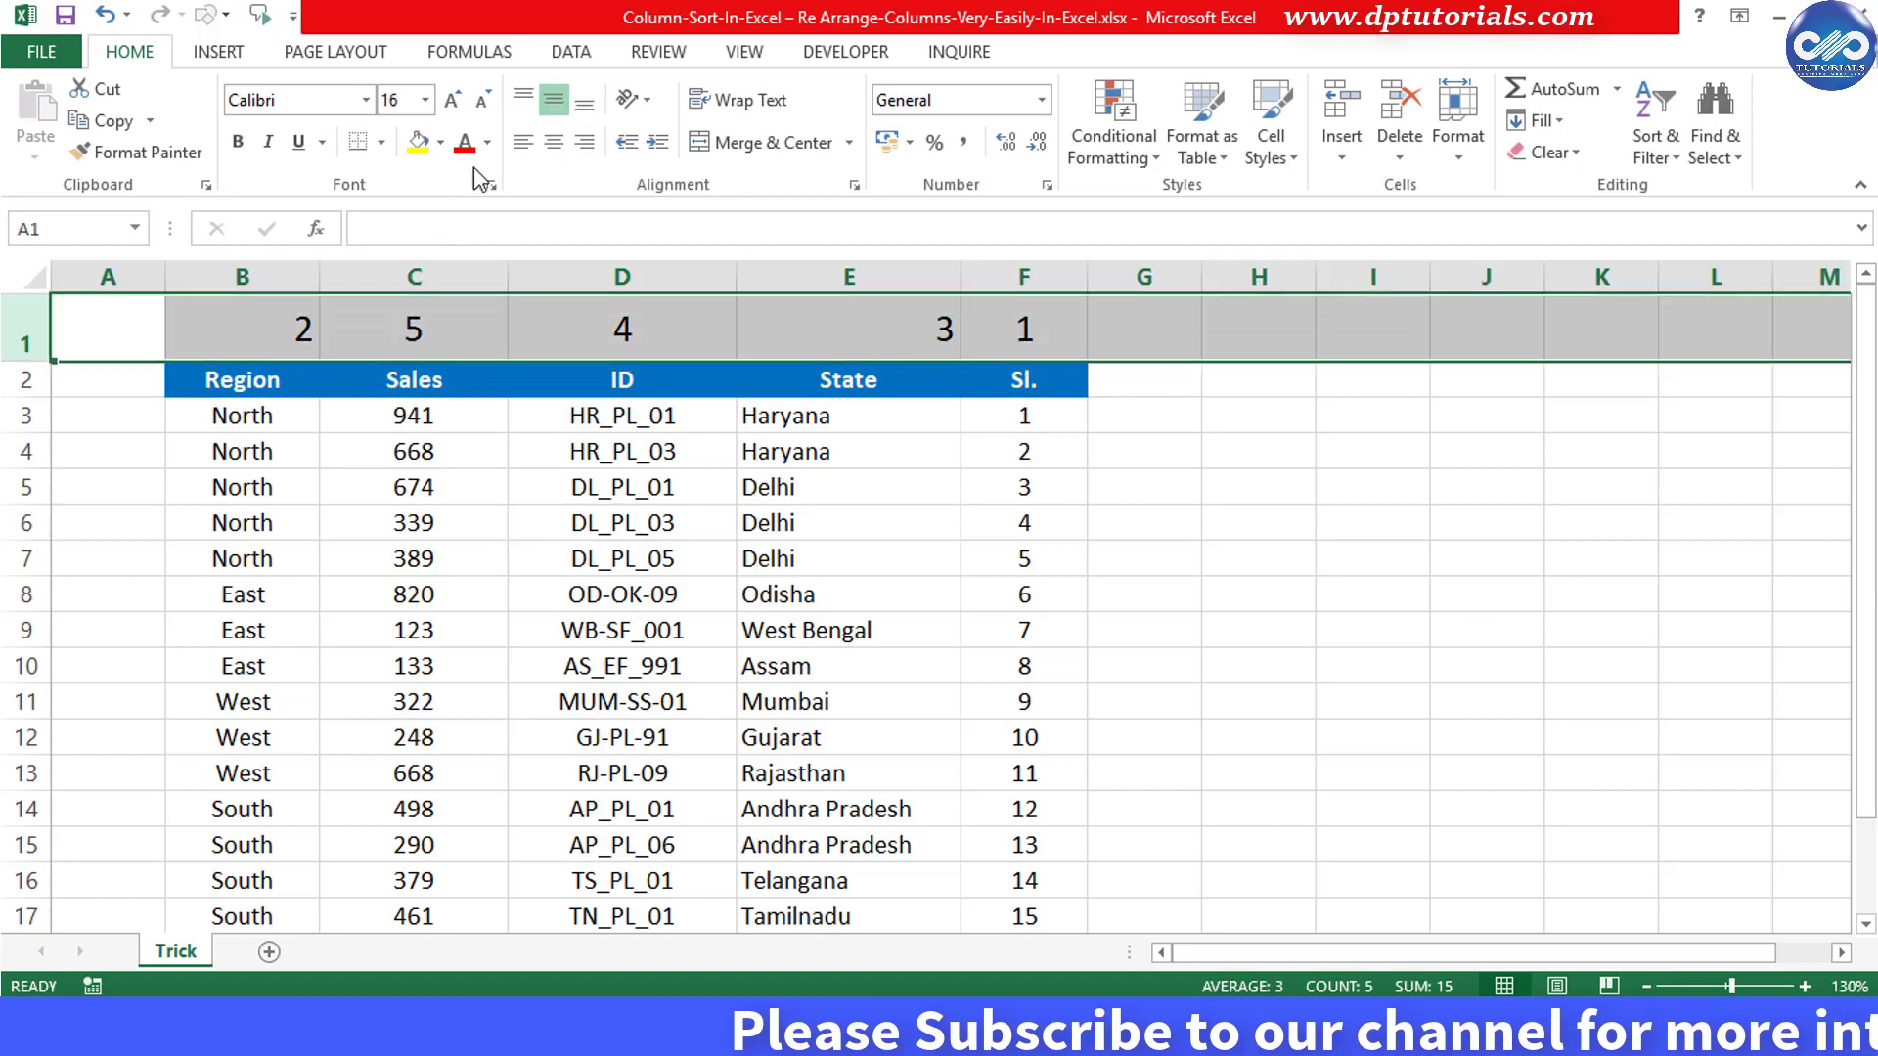
left_click(553, 147)
left_click(519, 454)
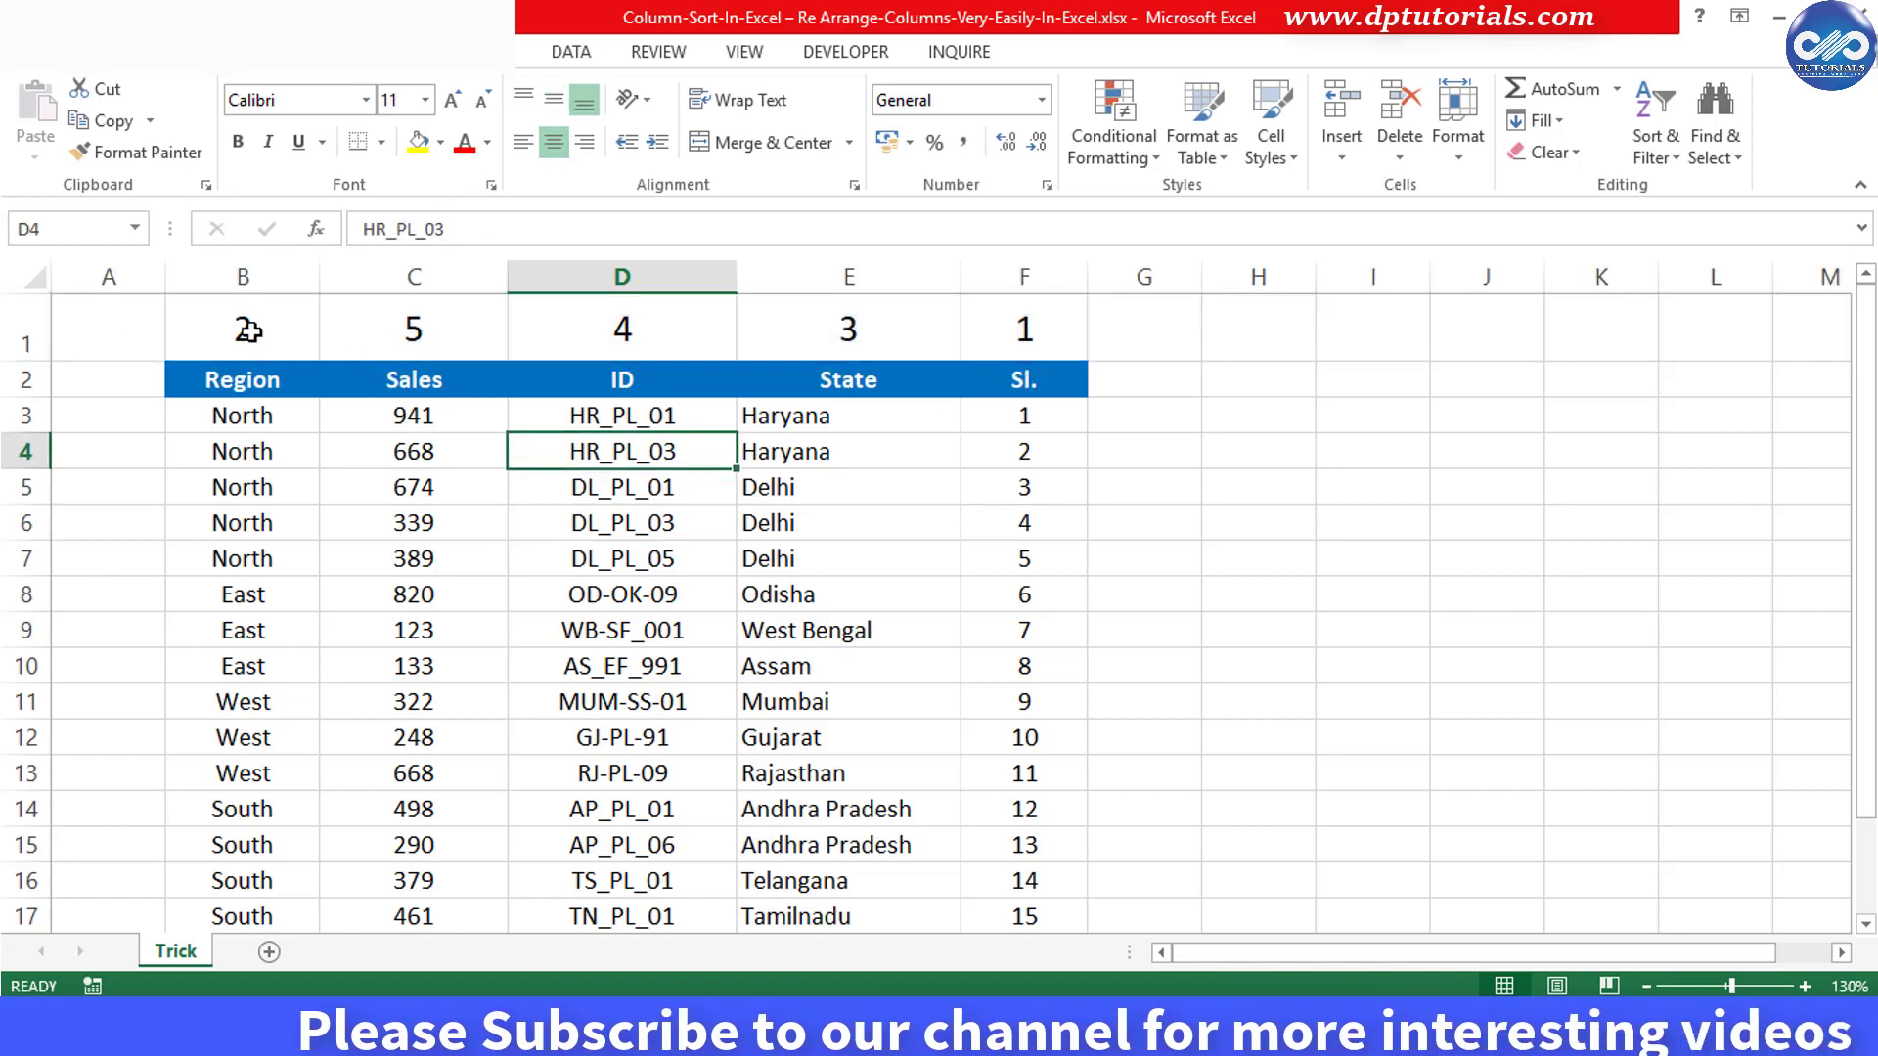
left_click_drag(220, 323, 989, 314)
key("ctrl+b")
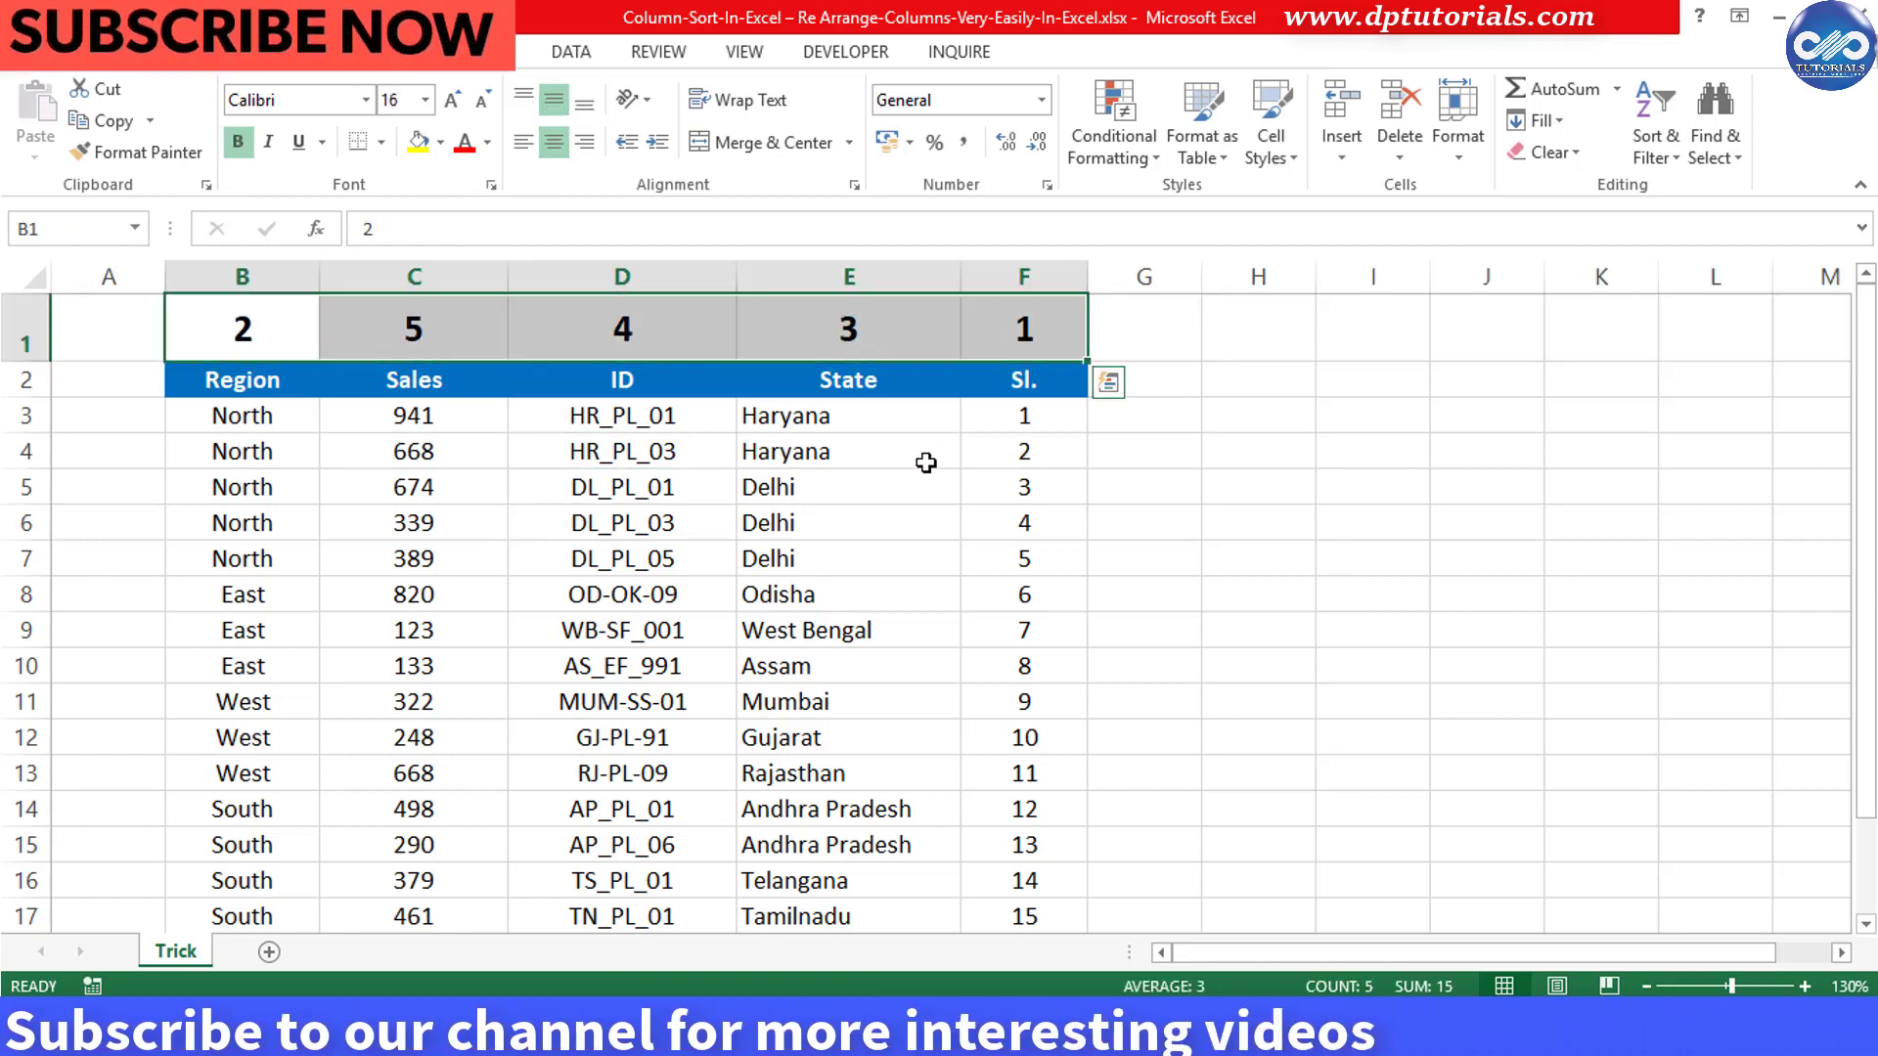
left_click(922, 456)
- Check each helper number: 1 above Sl., 2 Region, 3 State, 4 ID, 5 Sales
left_click(1013, 318)
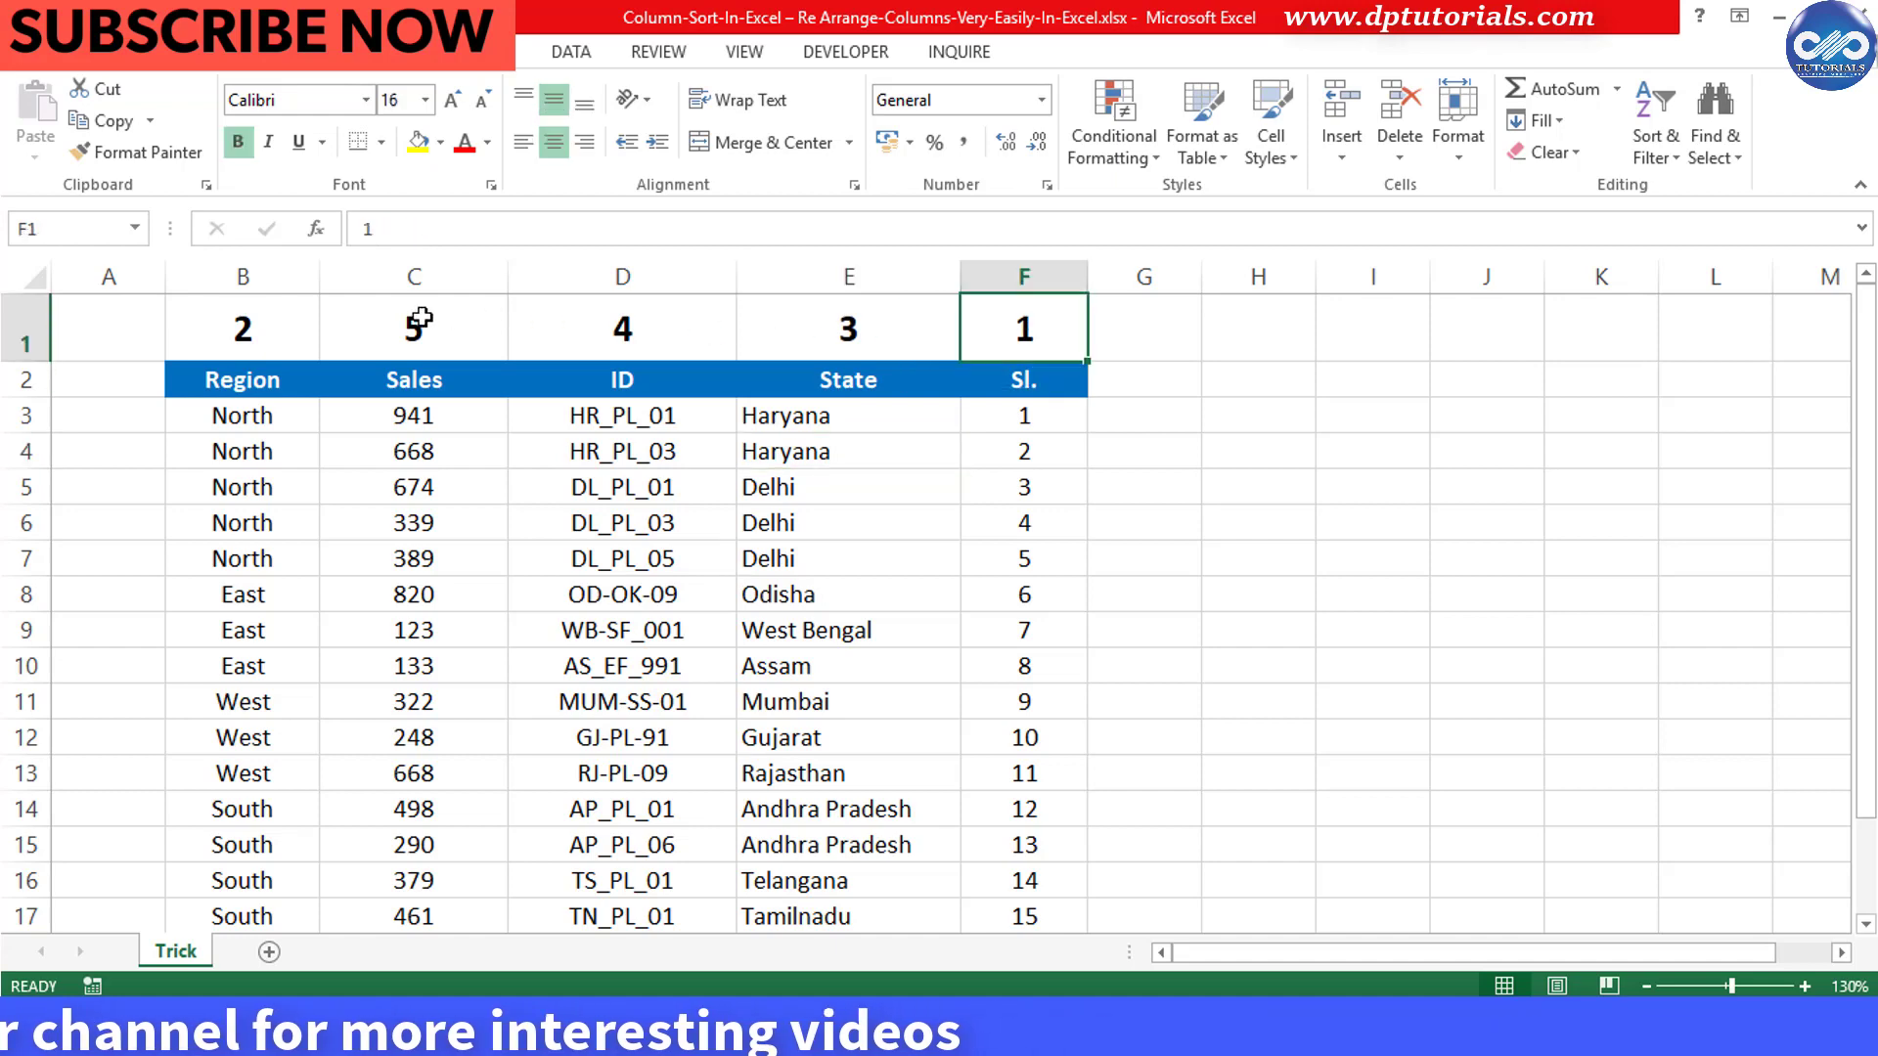
left_click(305, 333)
left_click(777, 334)
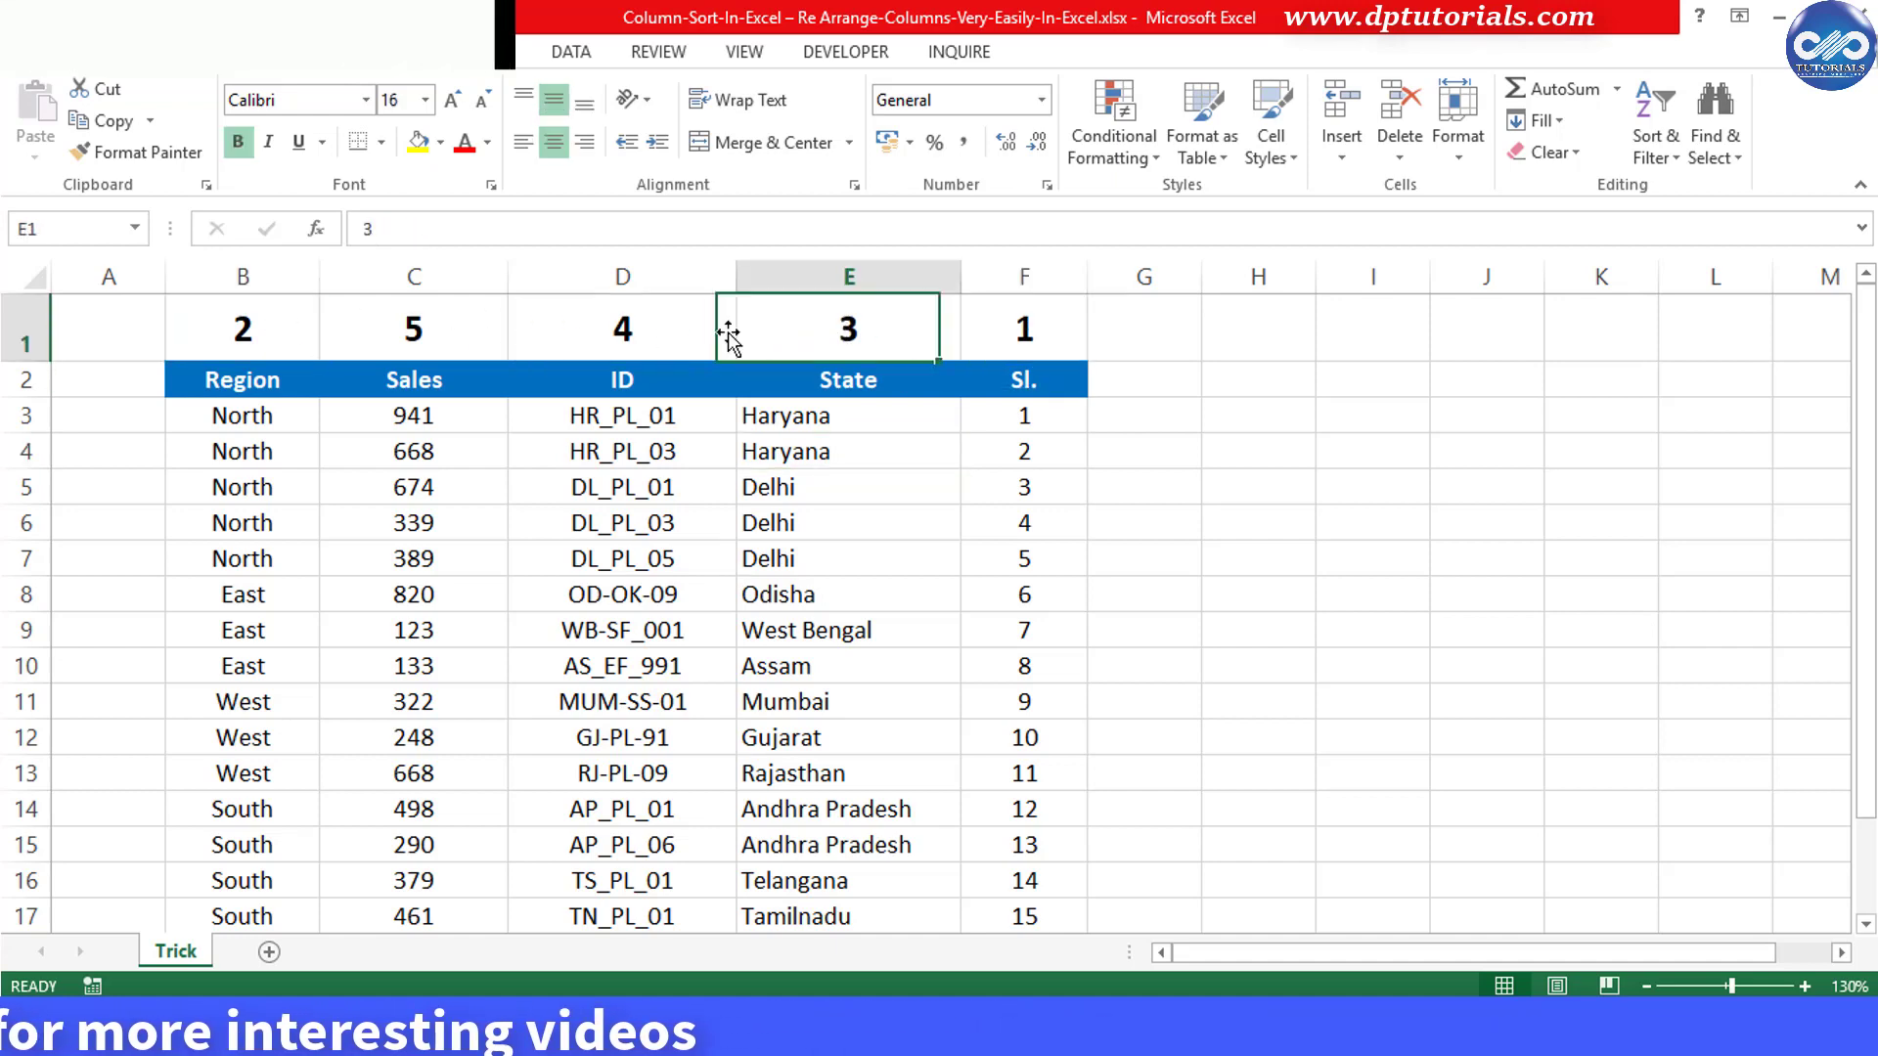
left_click(651, 328)
left_click(440, 328)
- Select B1:F20, from the last table cell F20 up to the helper row
scroll(1086, 743, "down", 3)
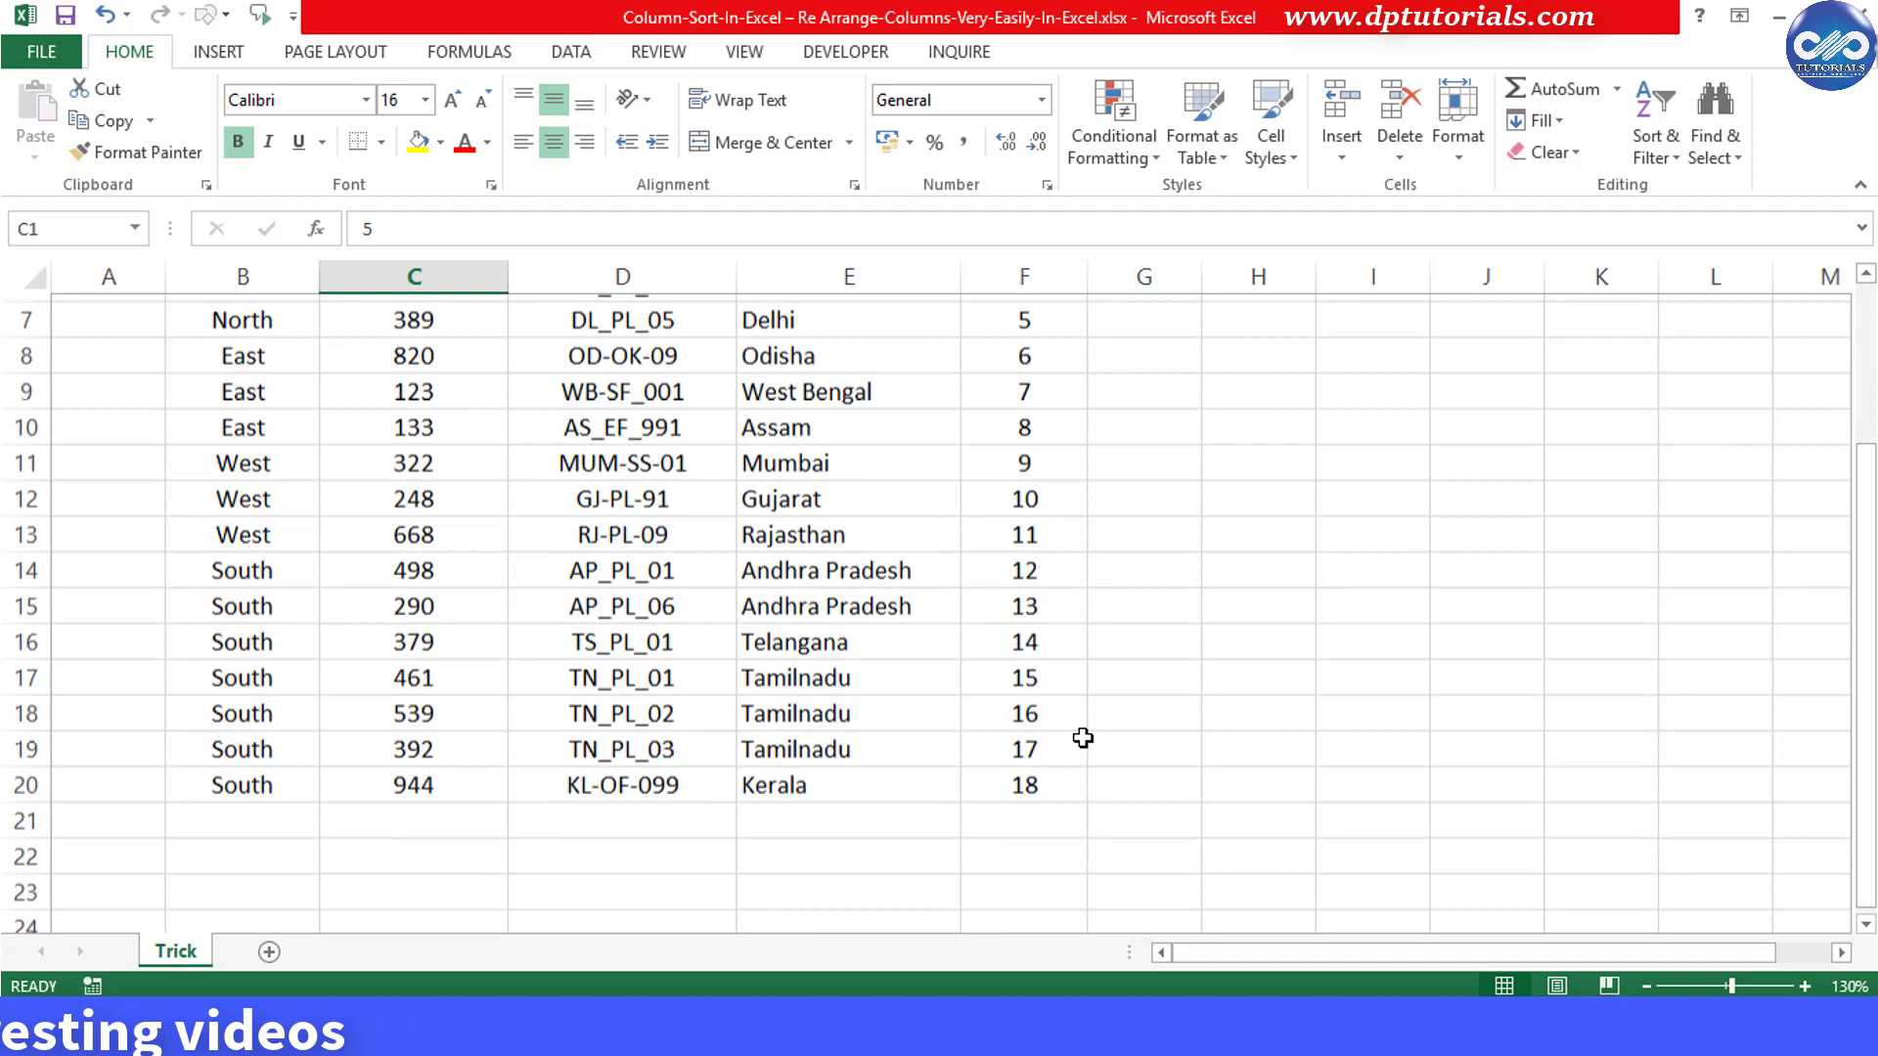
left_click(1027, 666)
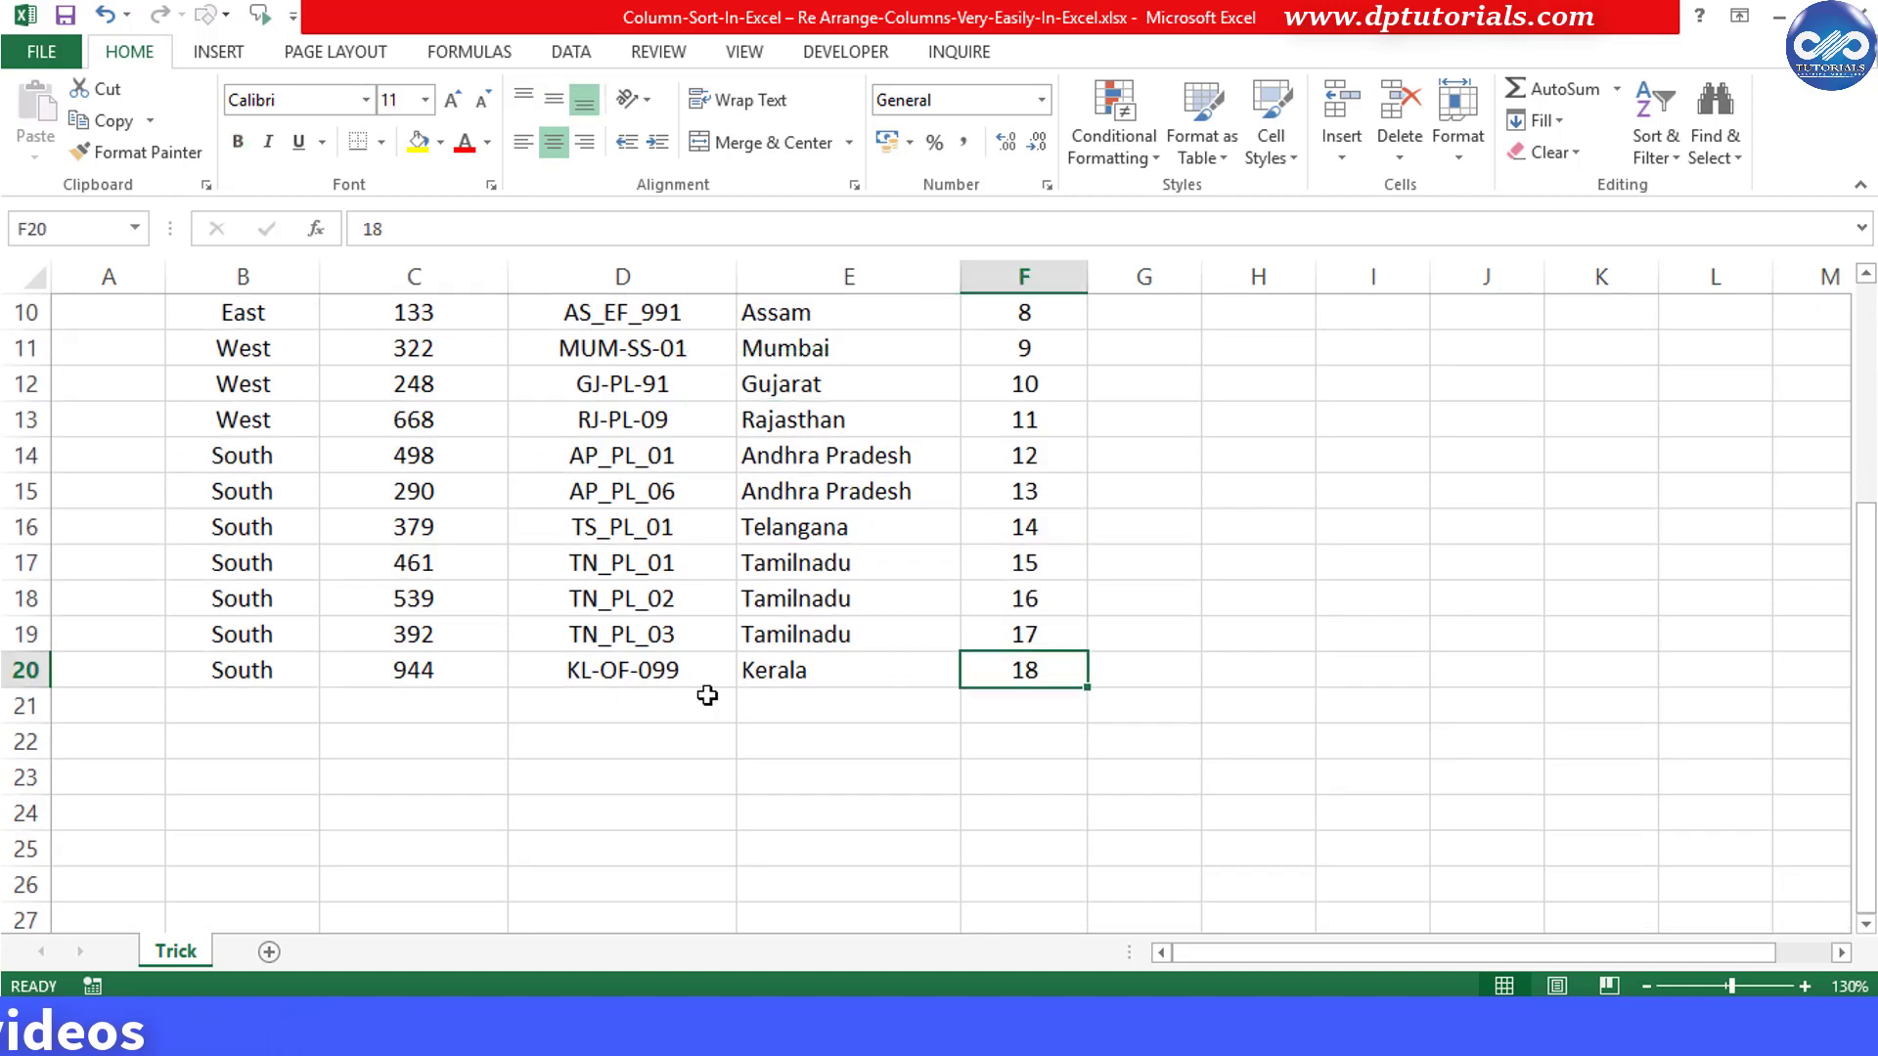
scroll(712, 479, "up", 3)
scroll(978, 724, "down", 3)
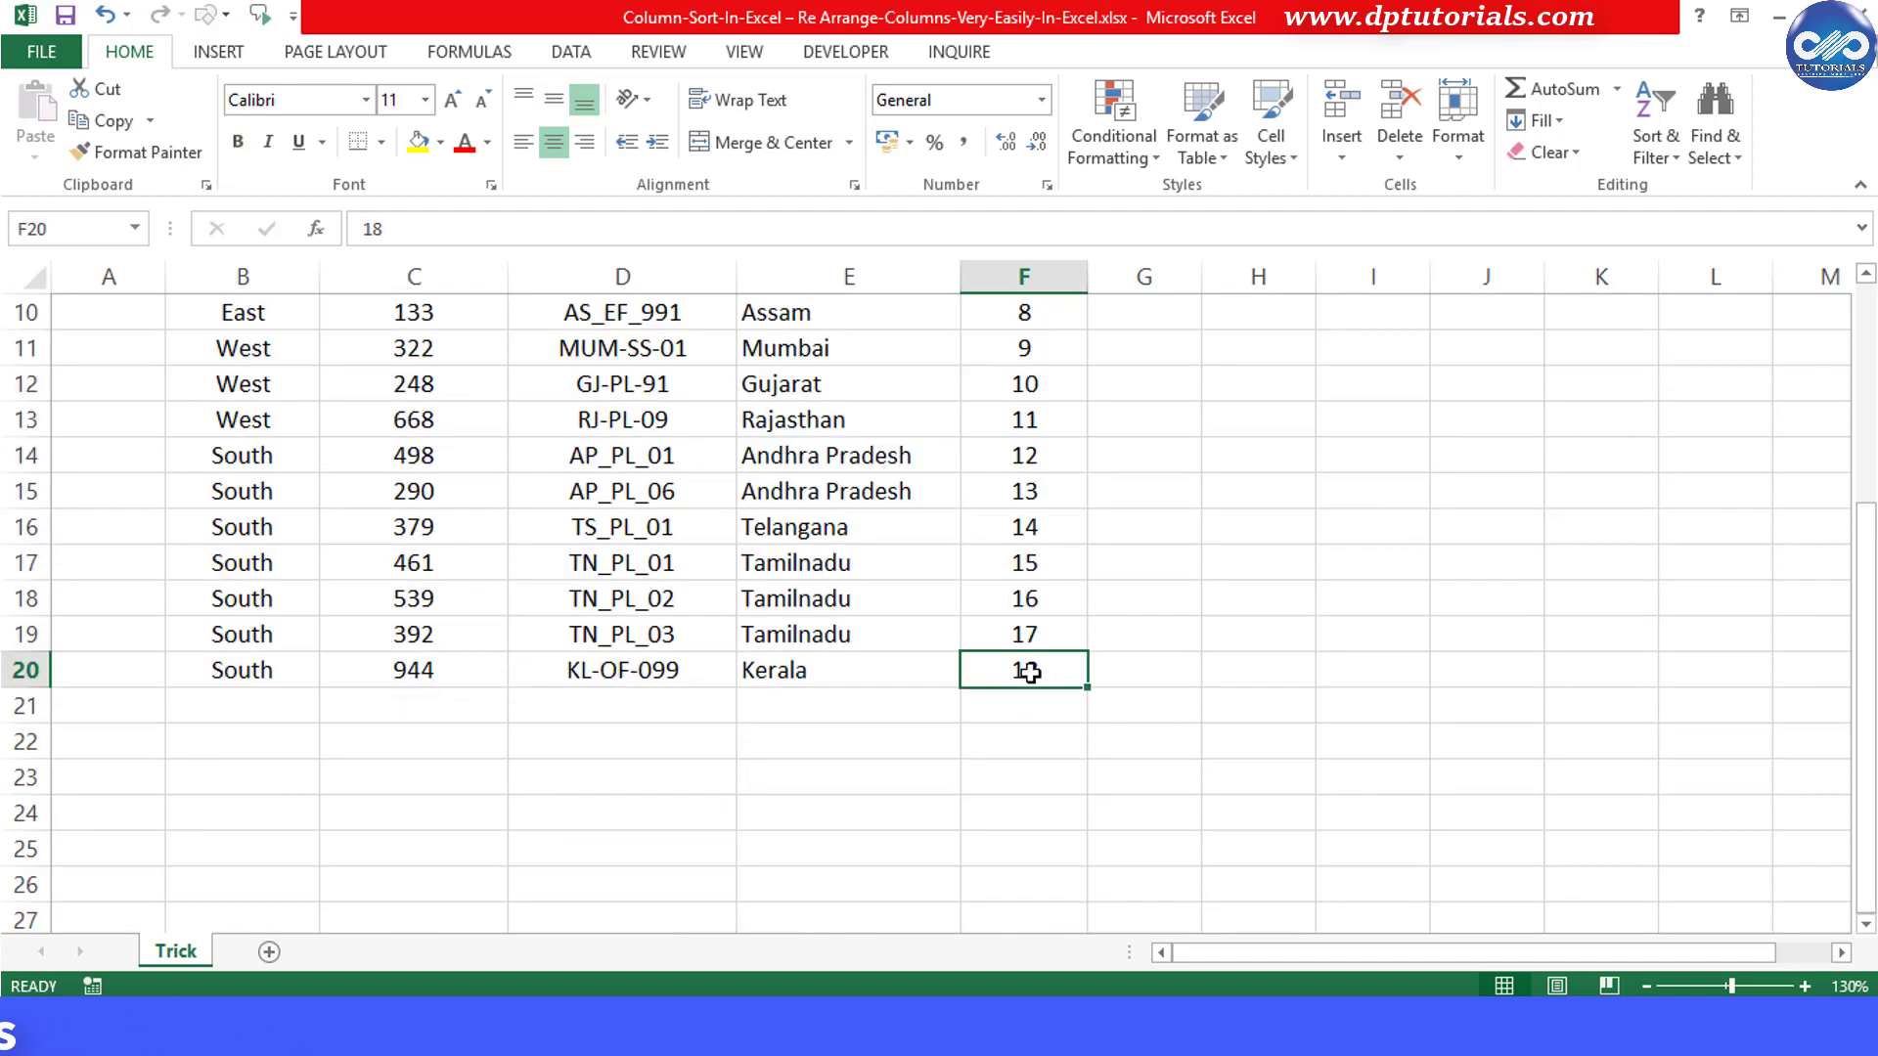
left_click_drag(1029, 672, 208, 352)
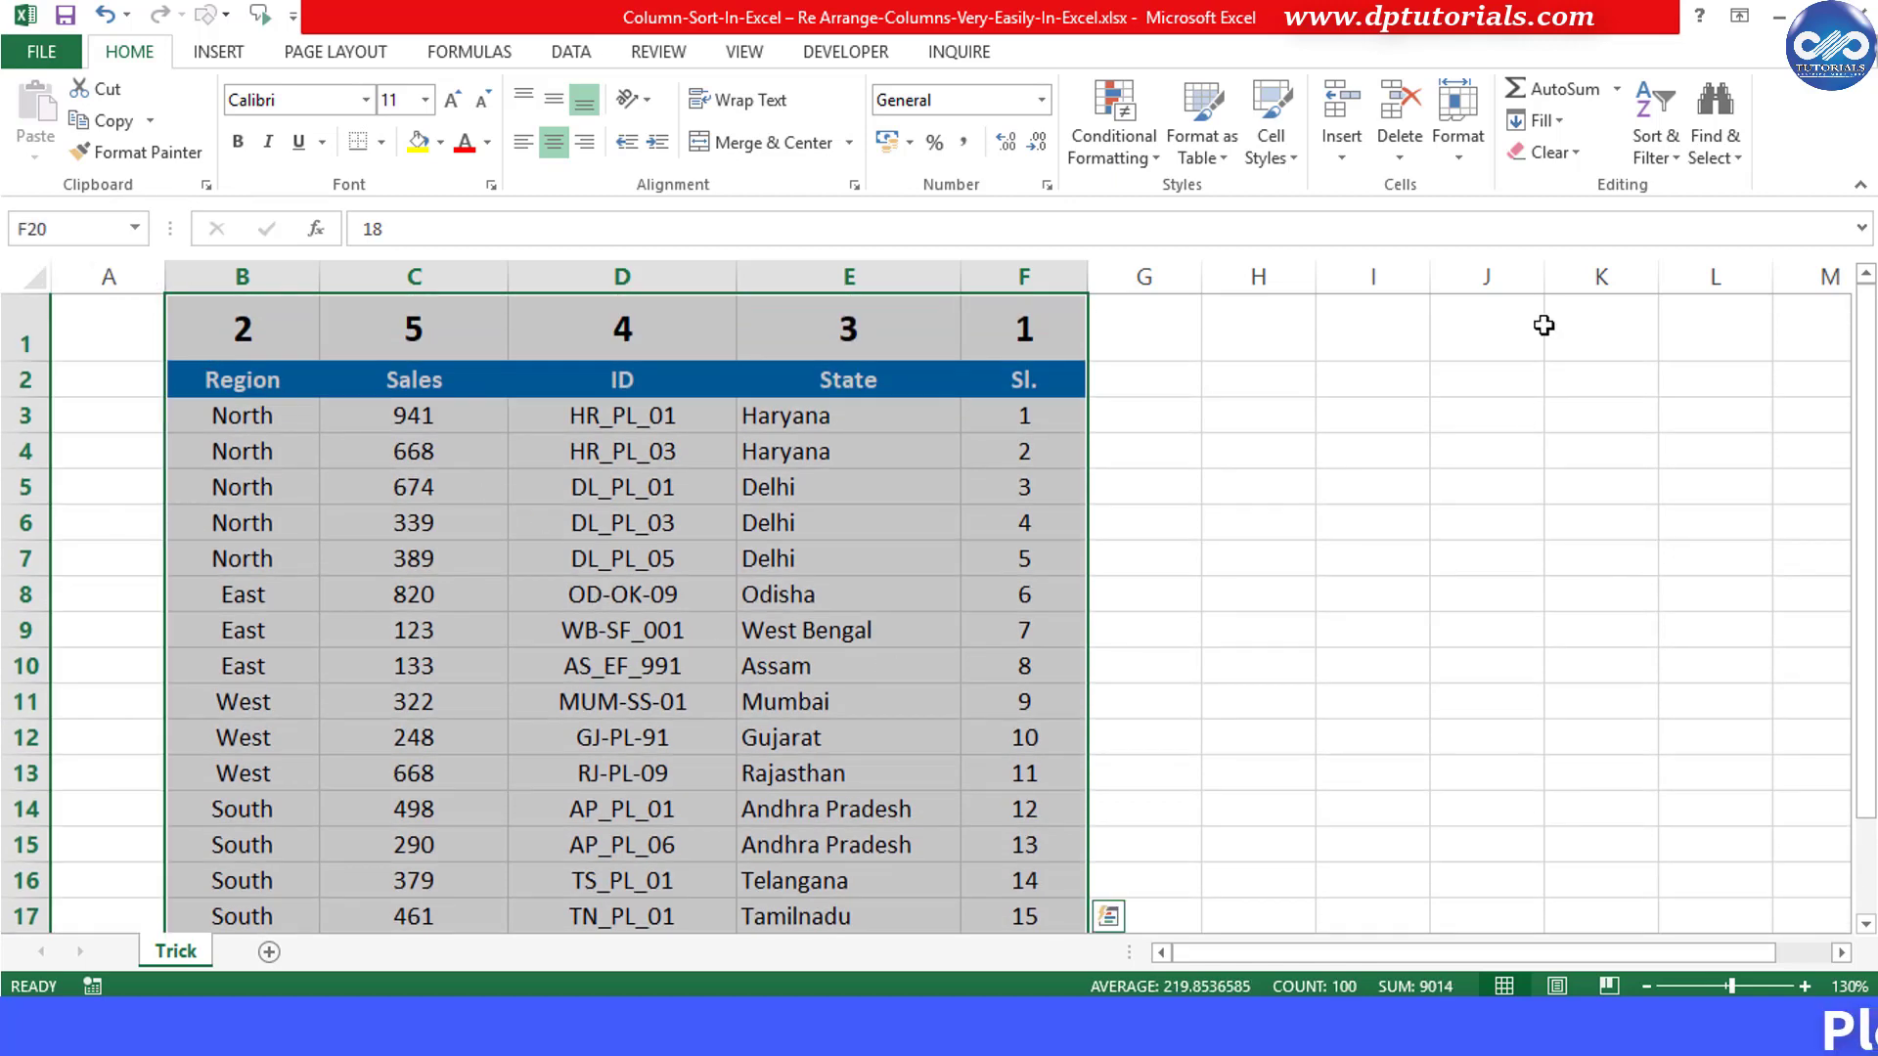
- Open Custom Sort from Sort & Filter and untick 'My data has headers'
left_click(1655, 151)
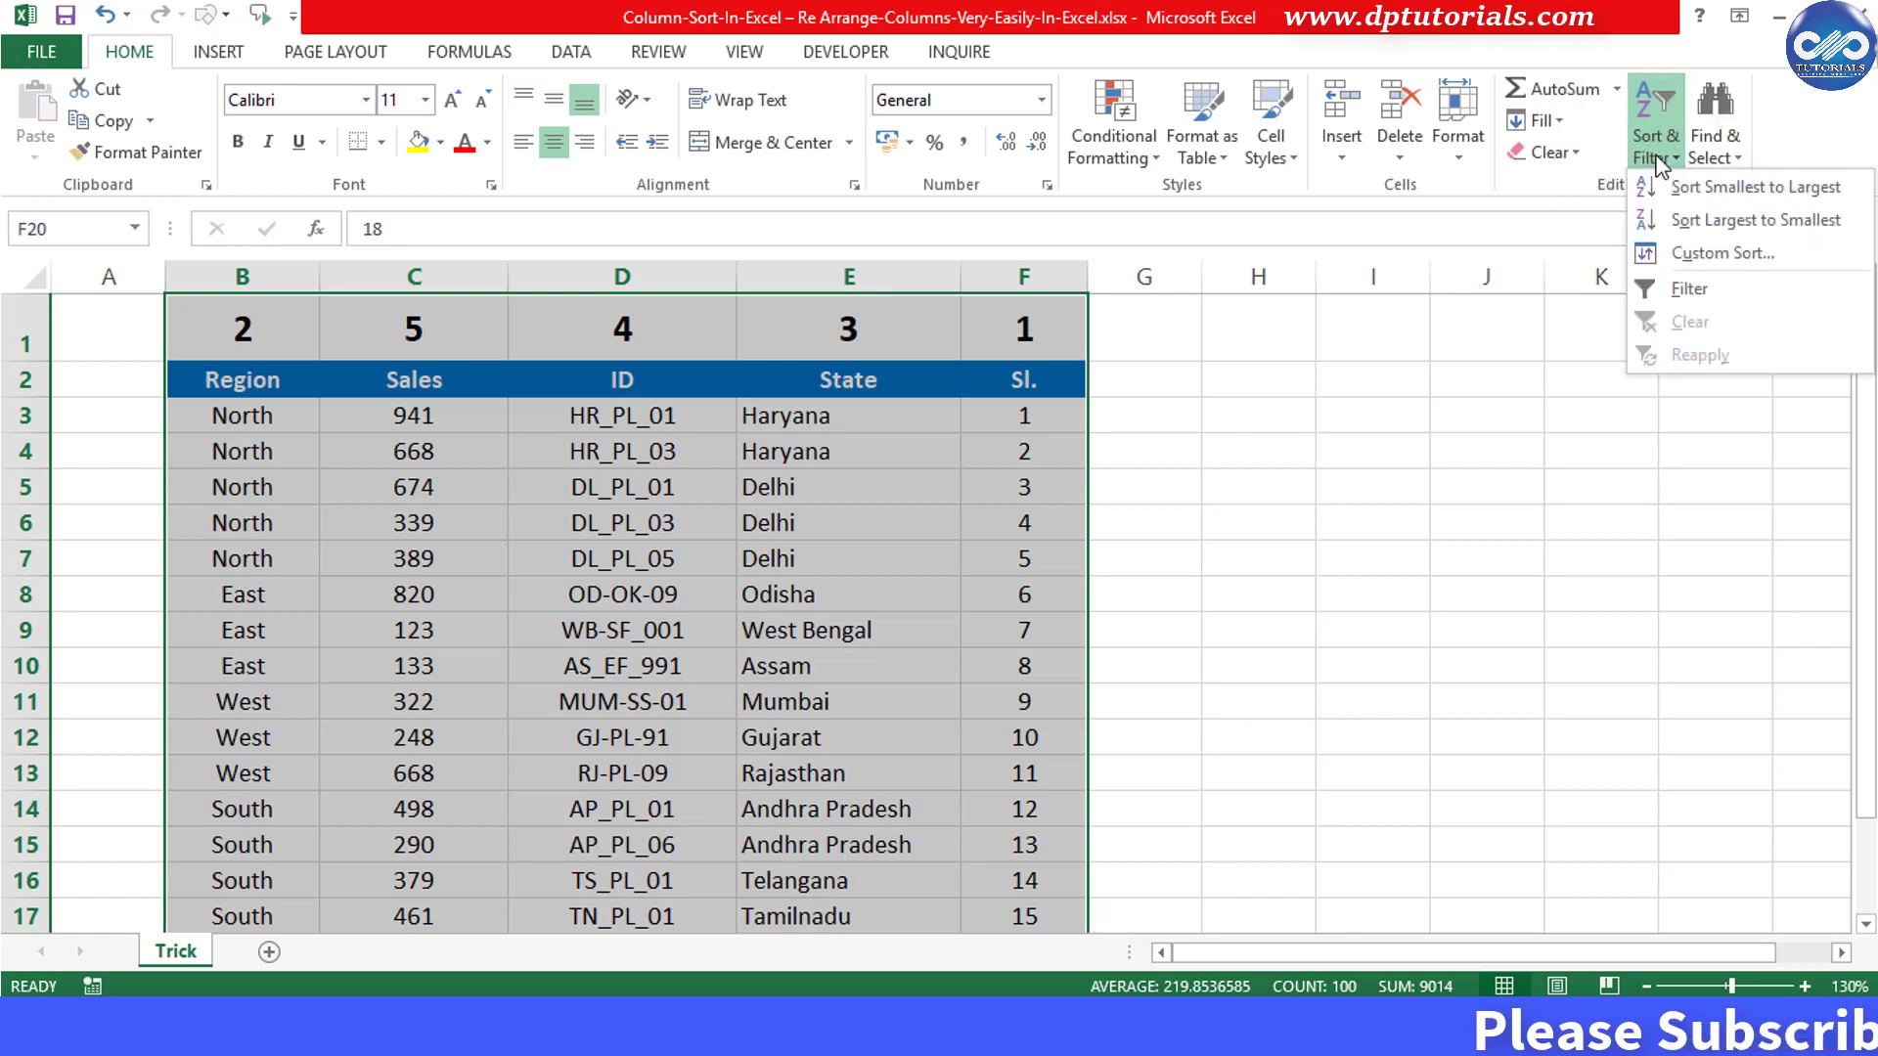
left_click(1786, 254)
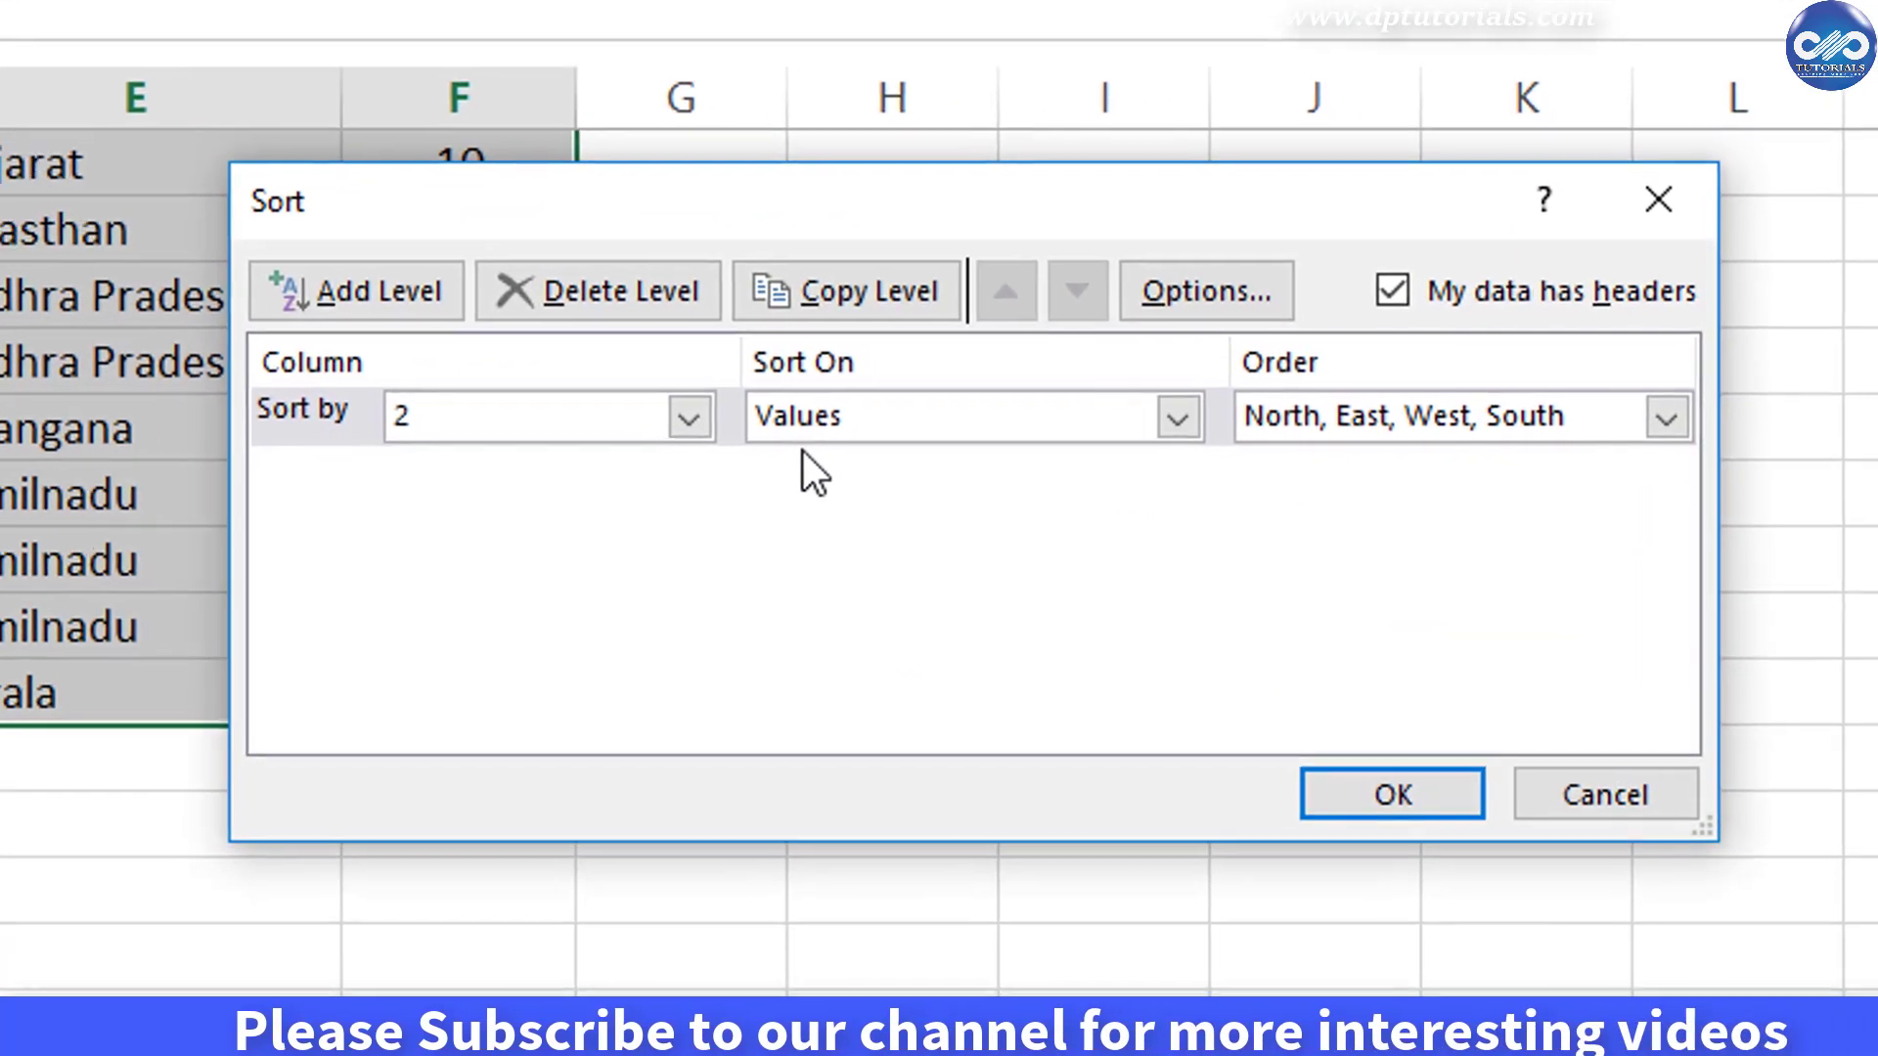
left_click(1376, 280)
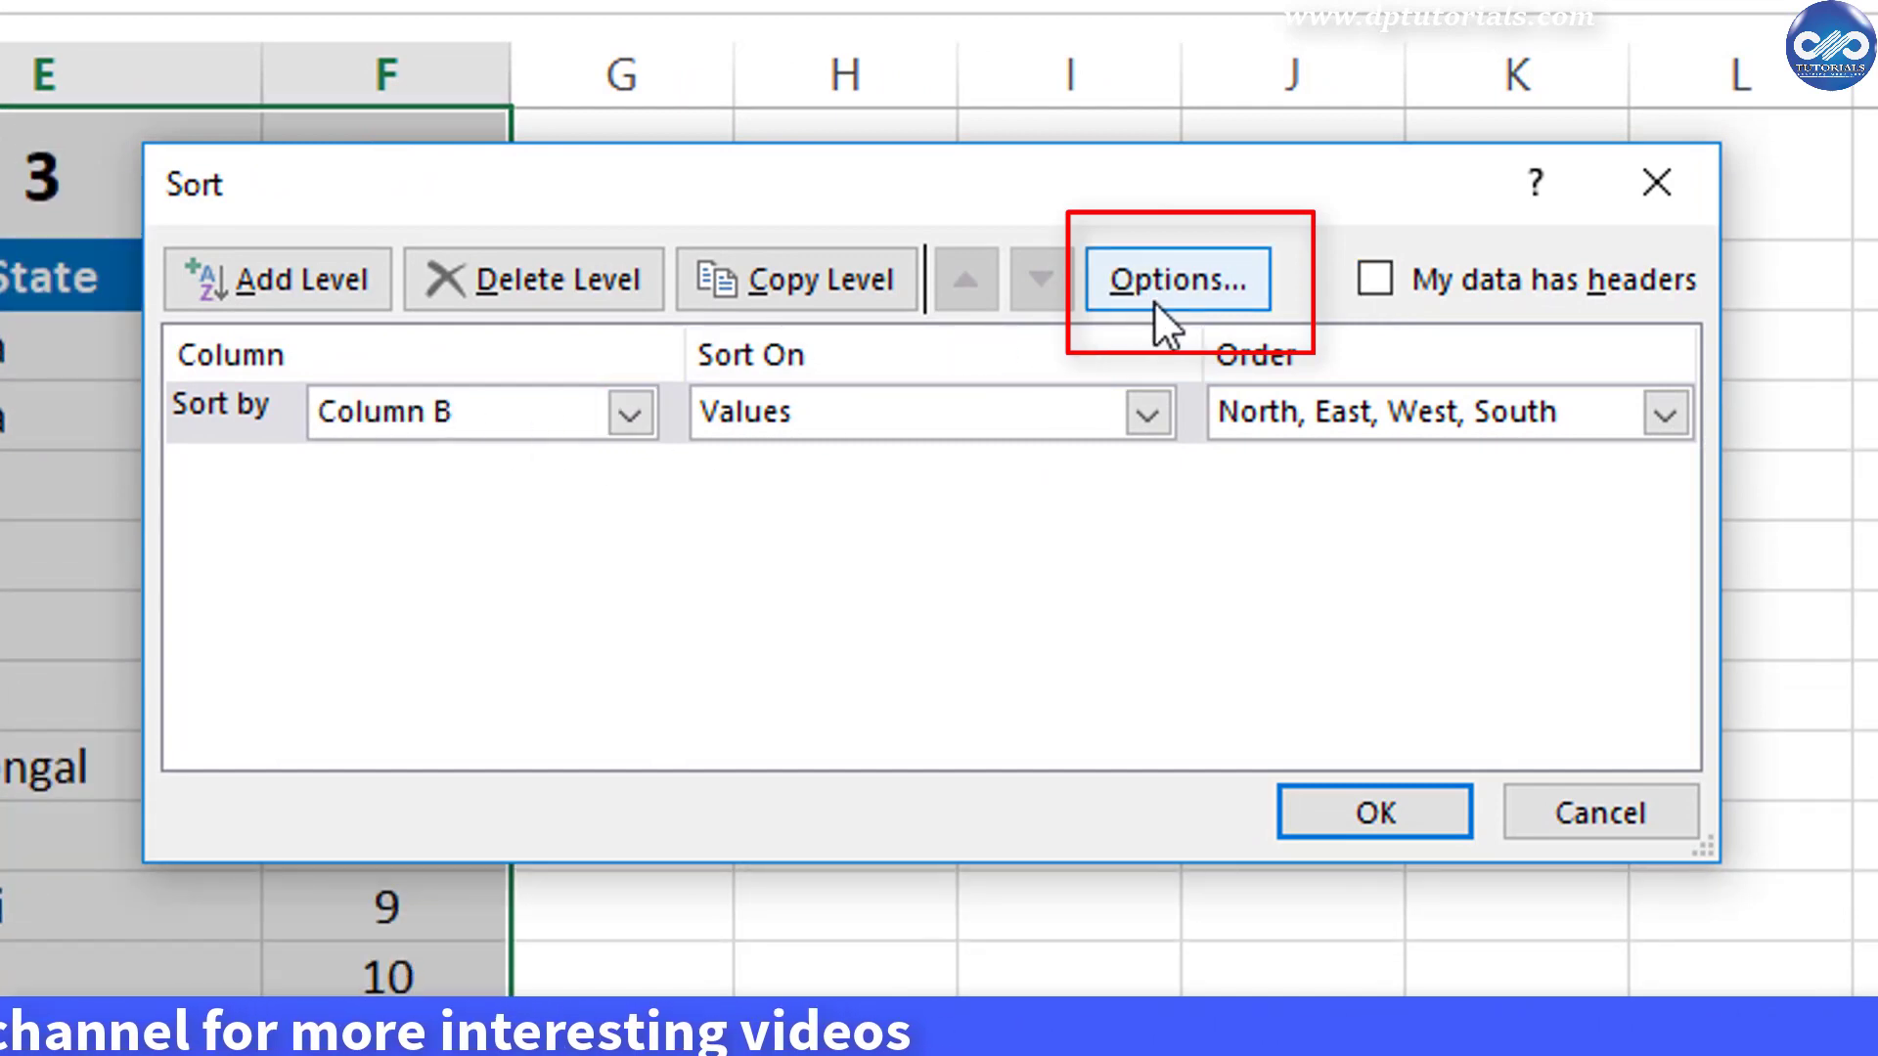
- Set the sort orientation to 'Sort left to right' in the Sort Options
left_click(1240, 290)
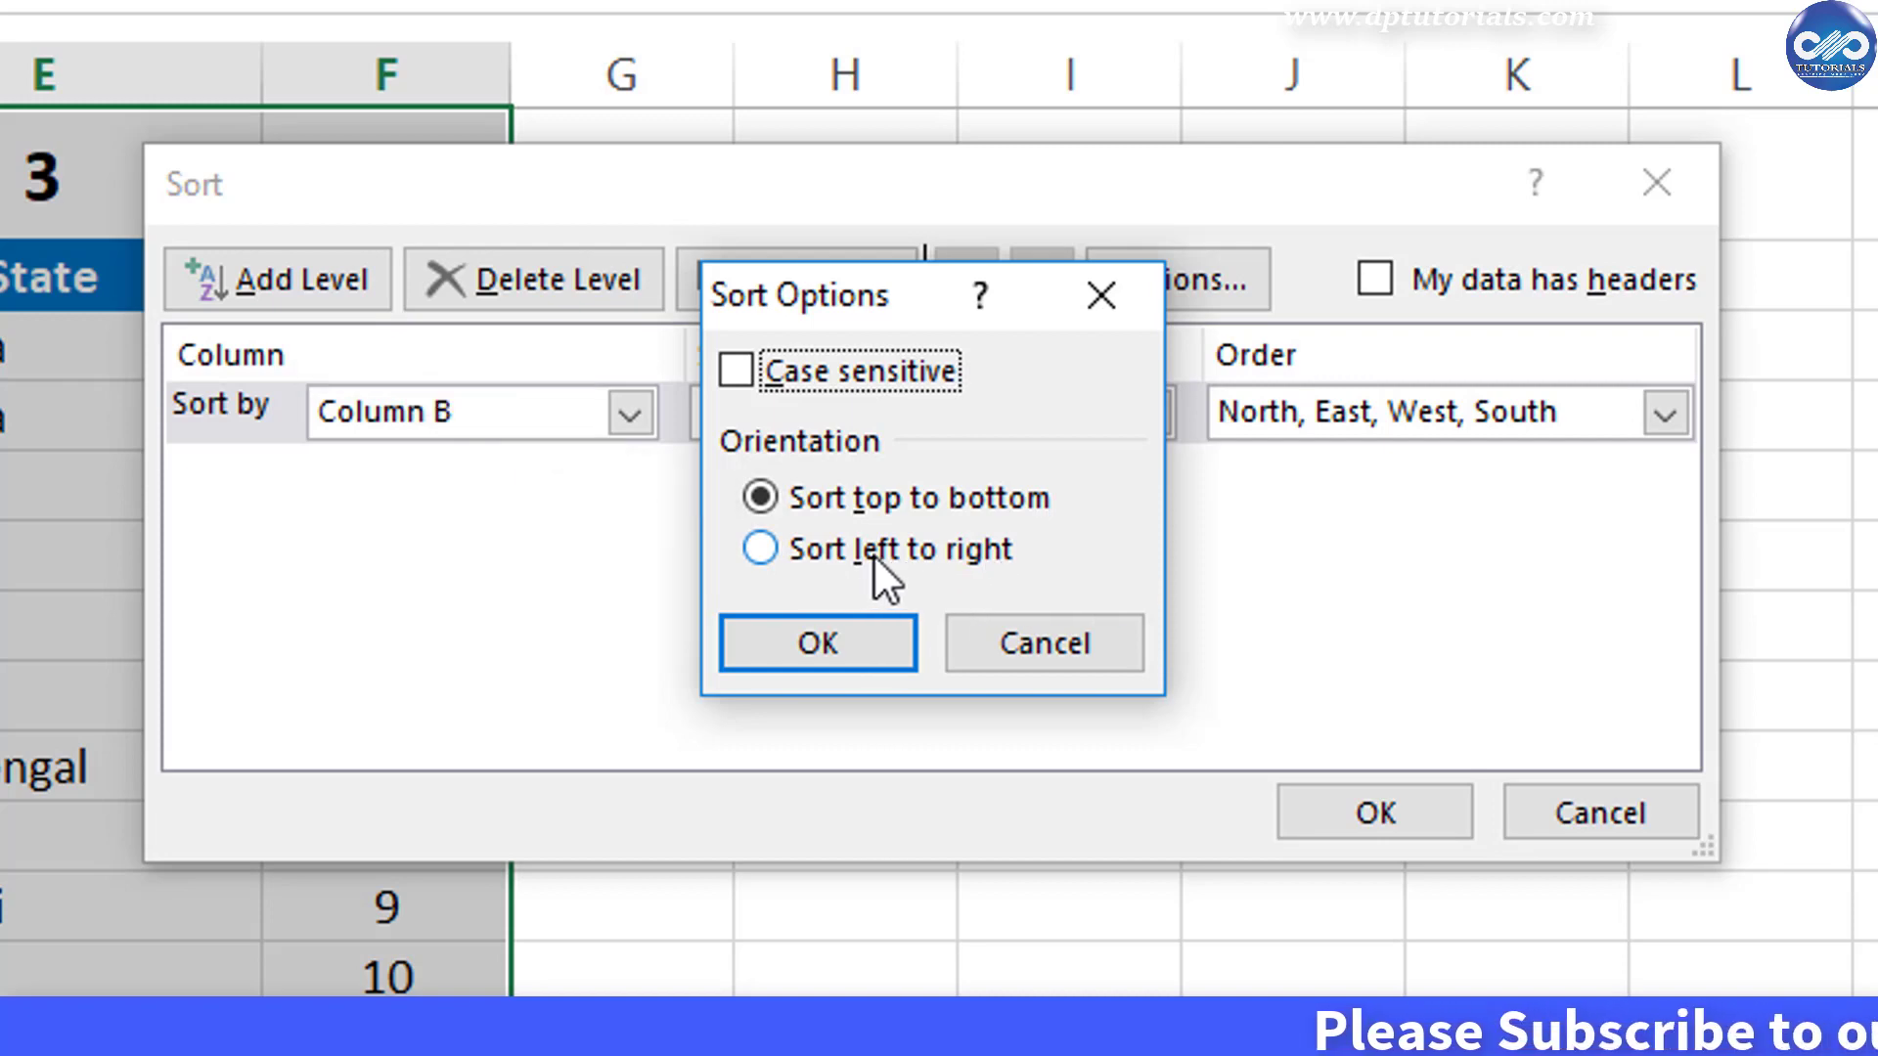
left_click(773, 552)
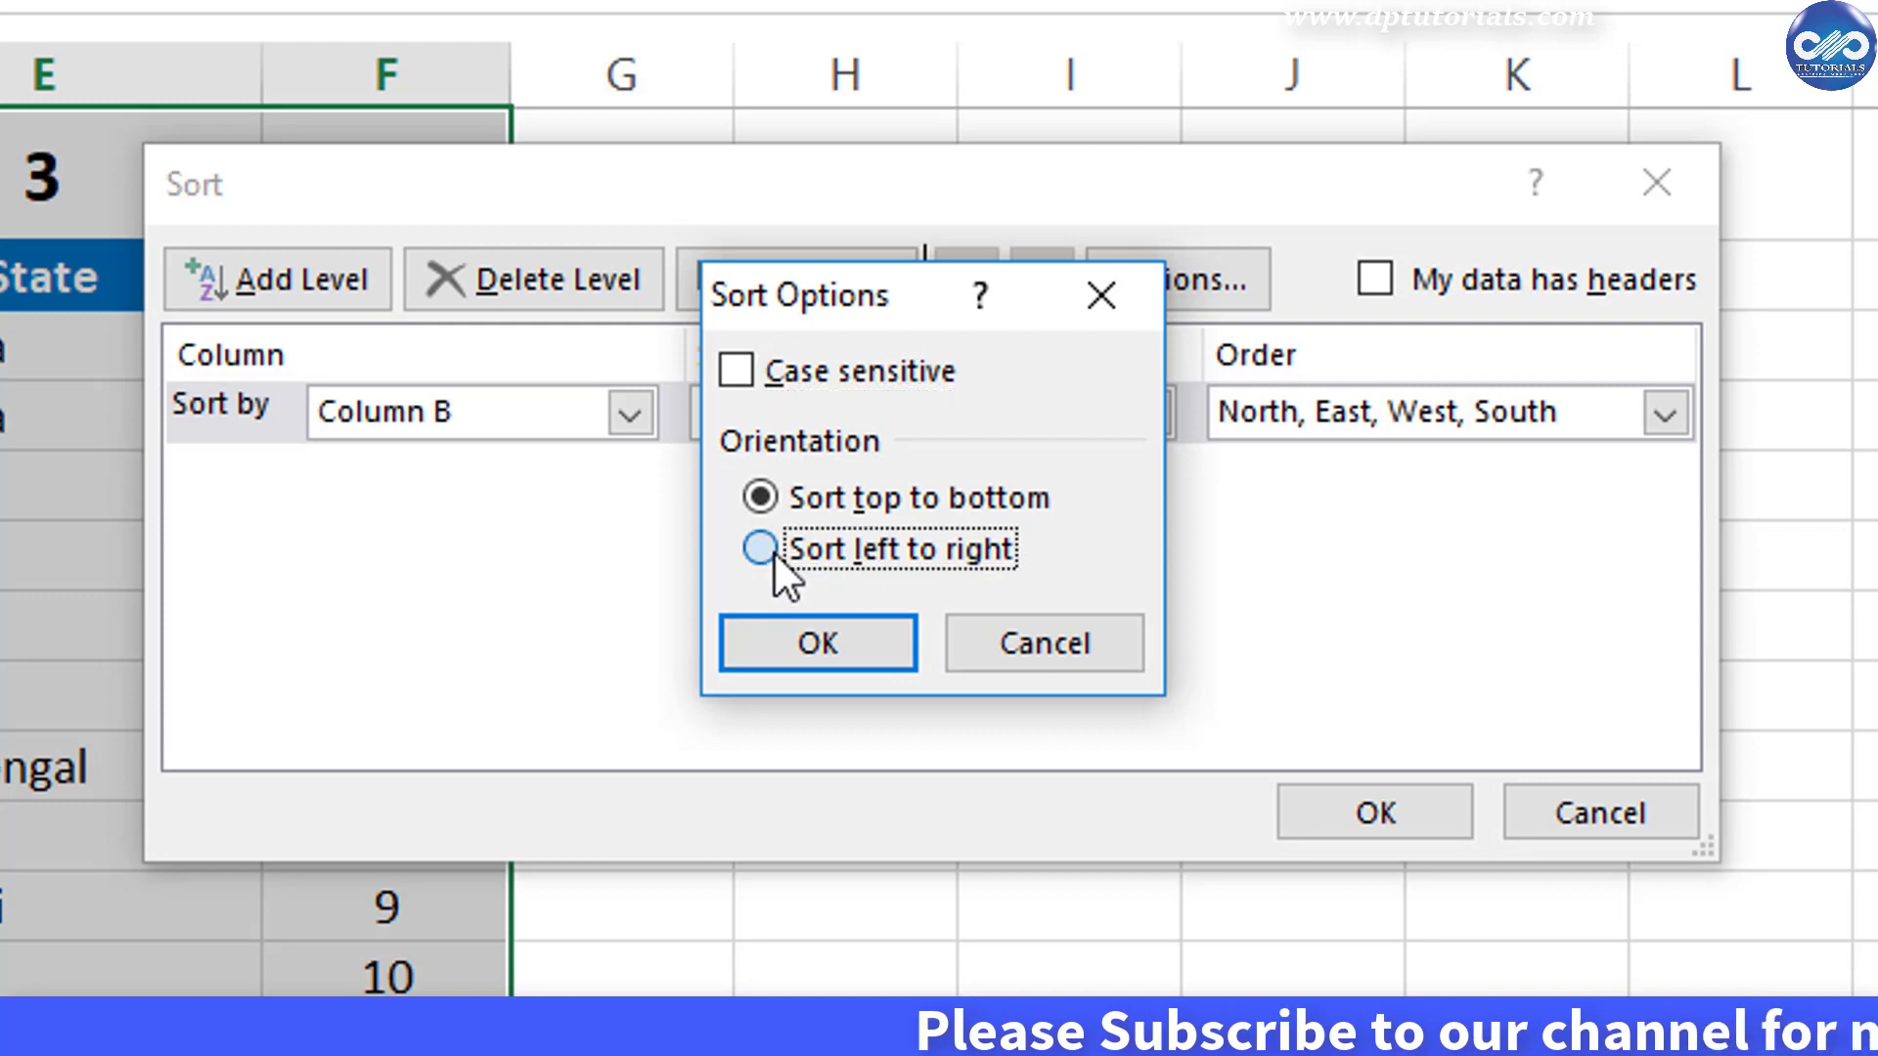
left_click(873, 642)
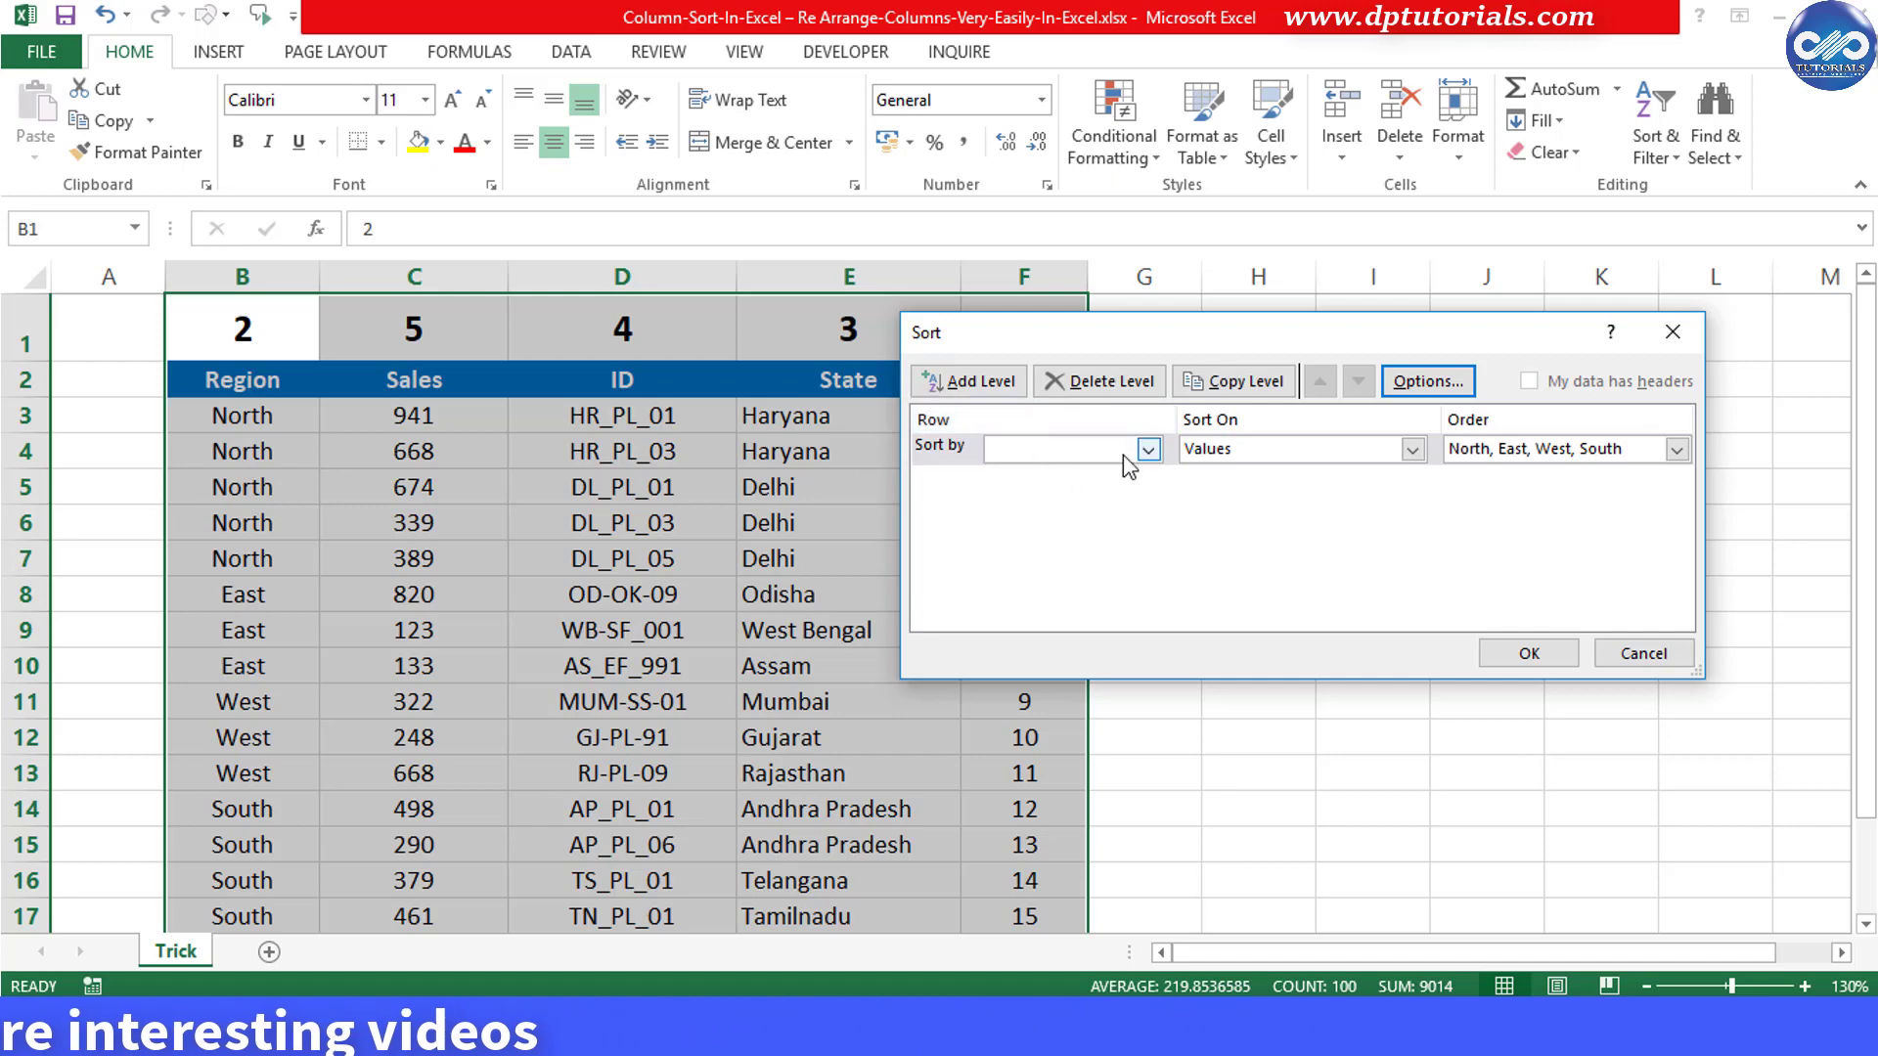
- Sort by Row 1, Smallest to Largest, moving the Sort dialog aside to reveal column F
left_click(1151, 450)
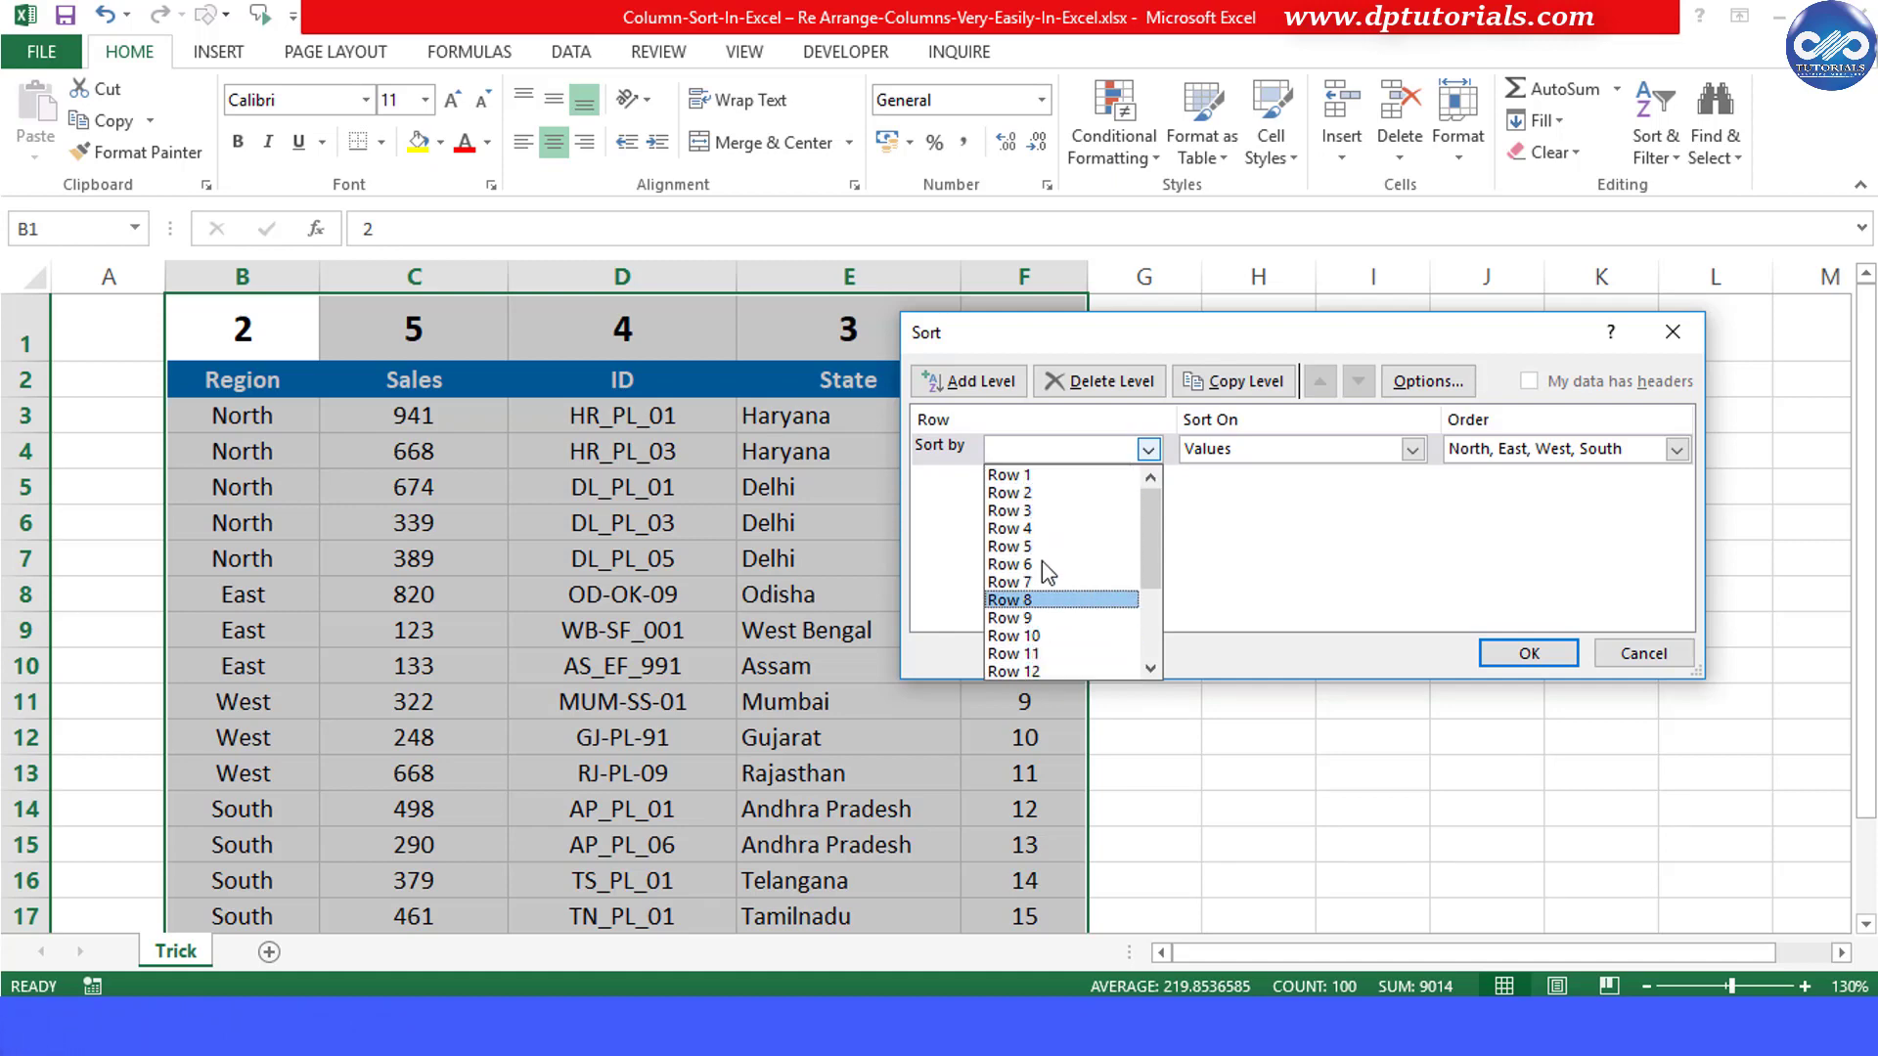
left_click(1064, 479)
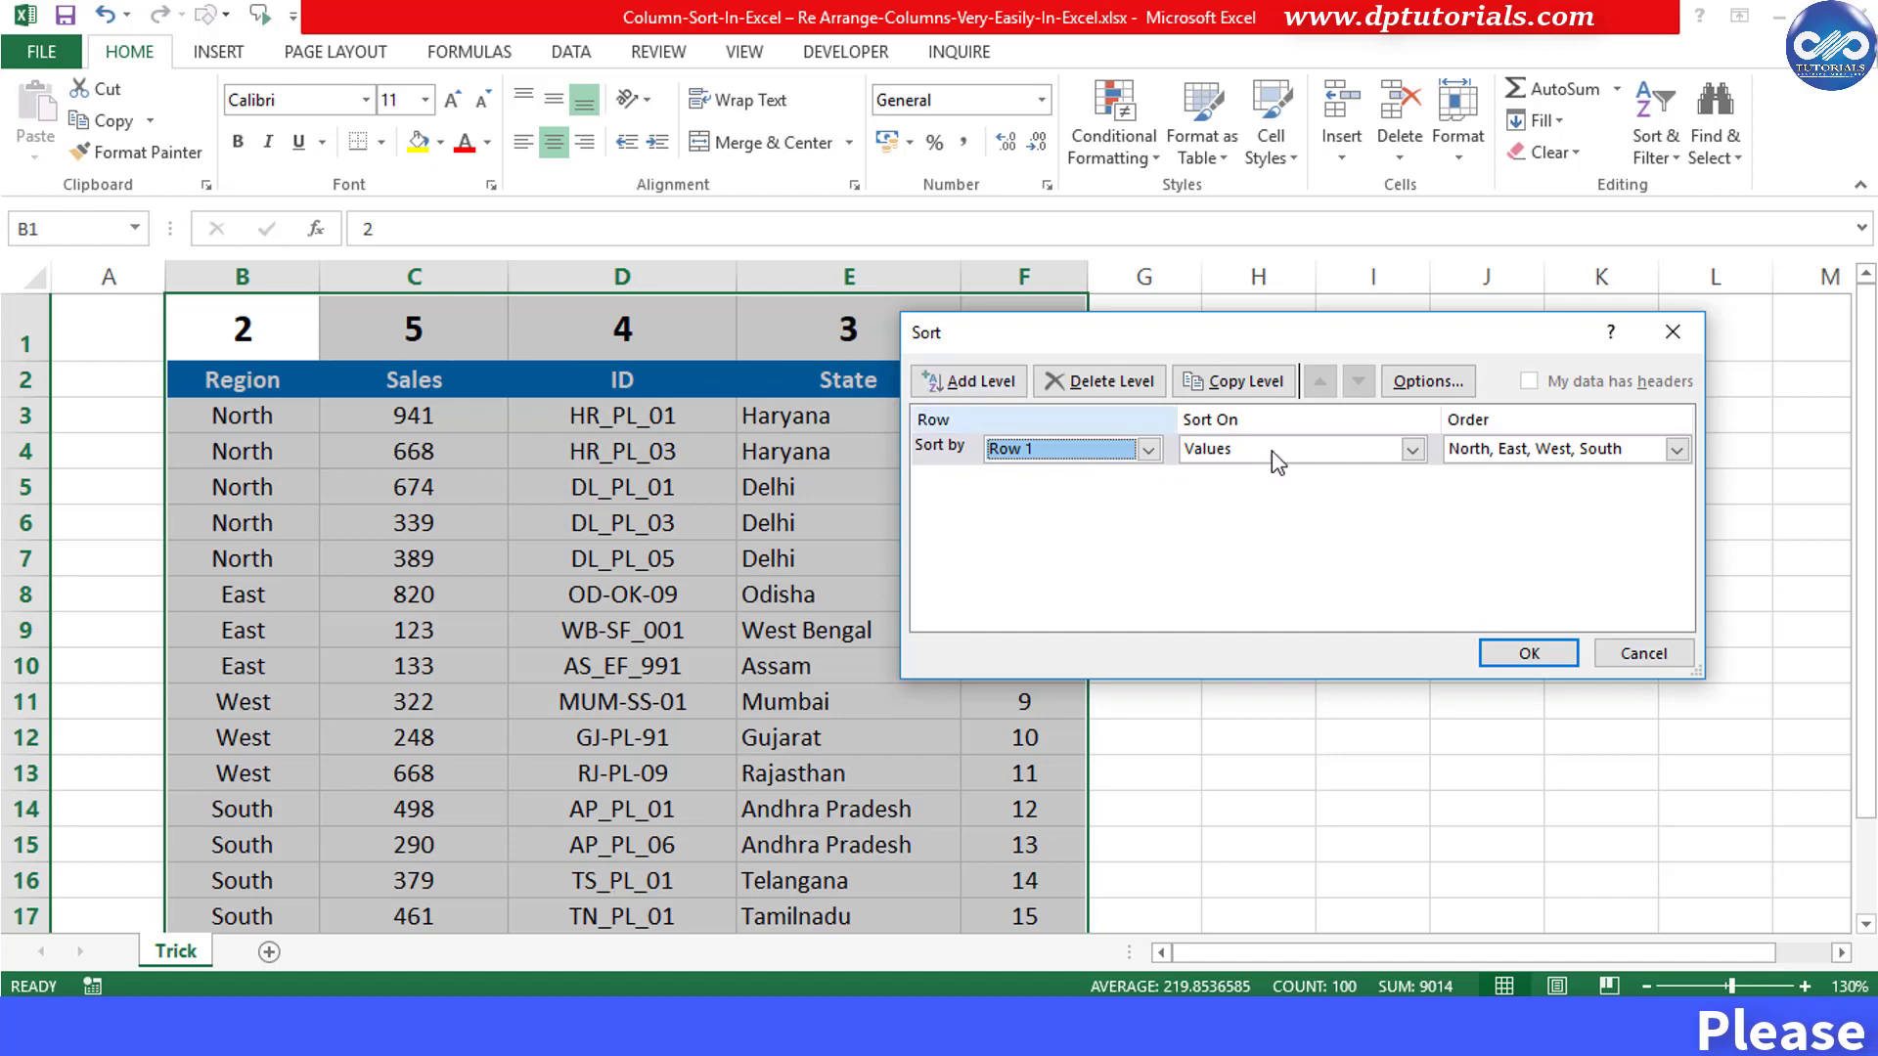
left_click(1488, 453)
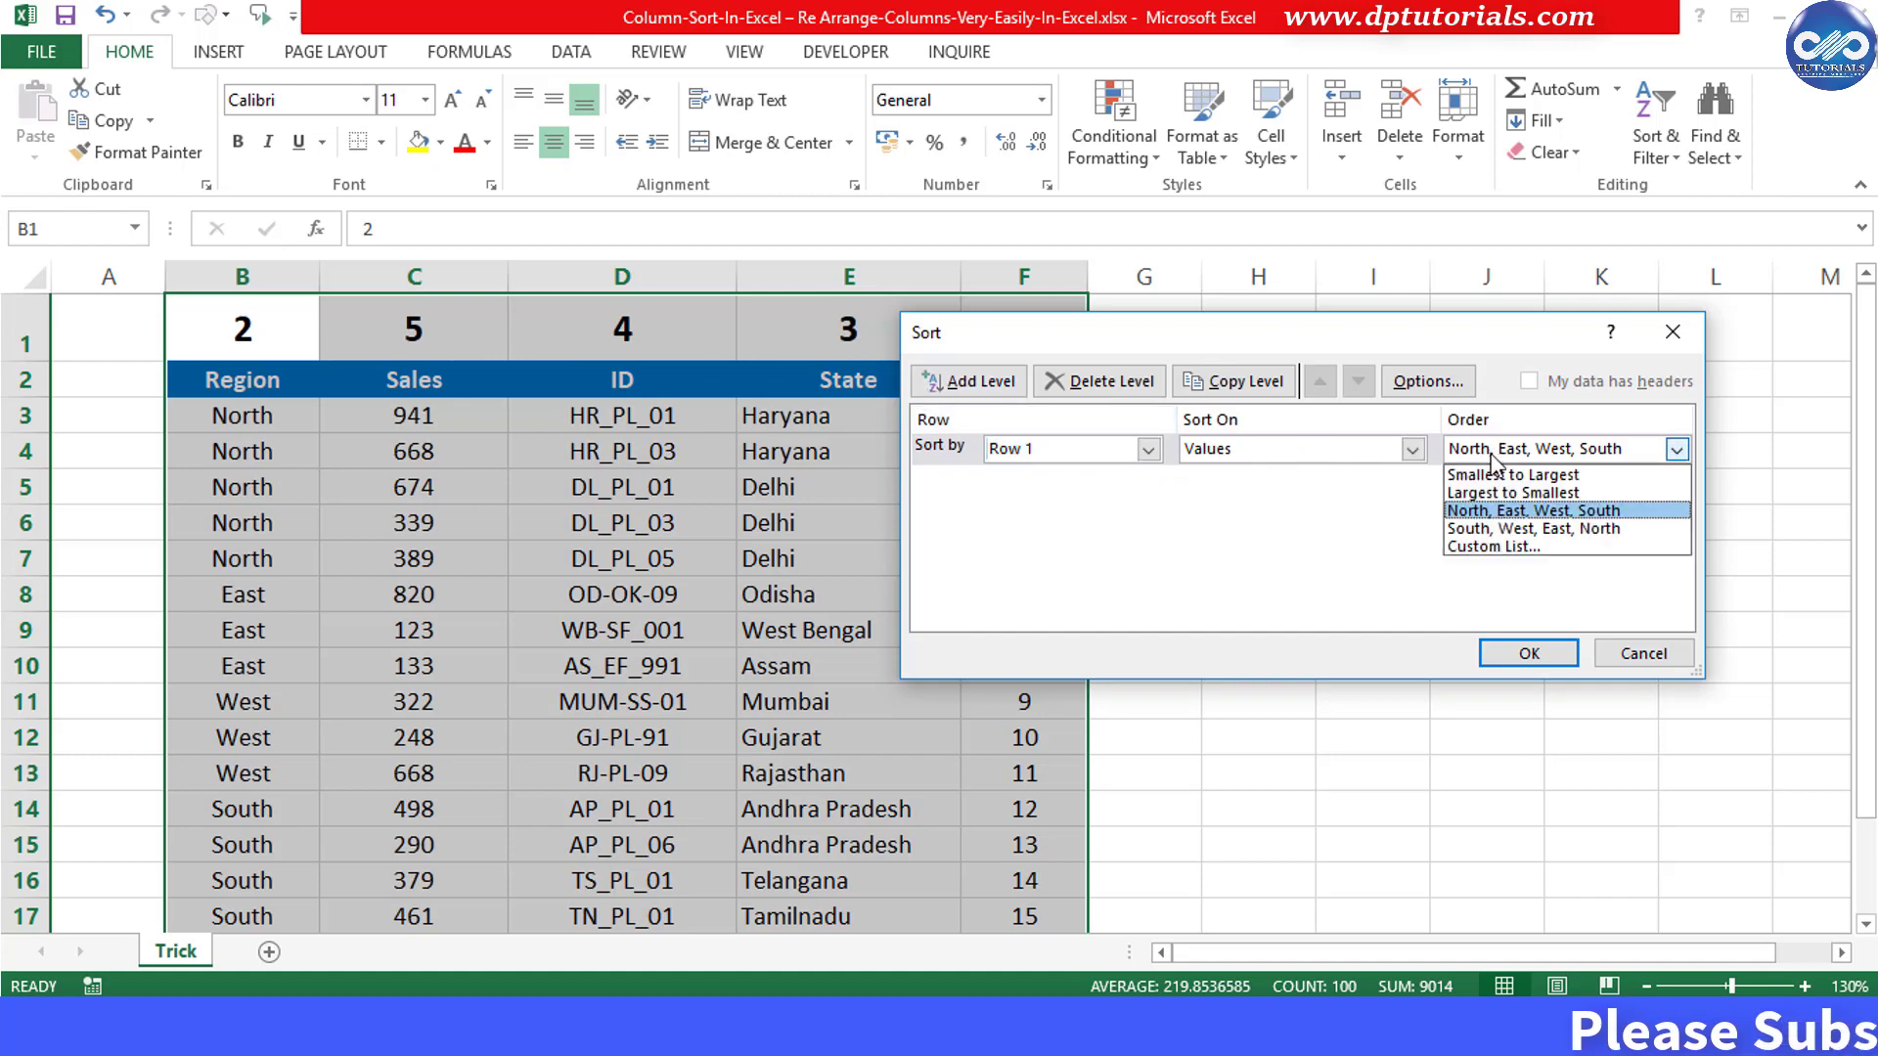
left_click(1536, 475)
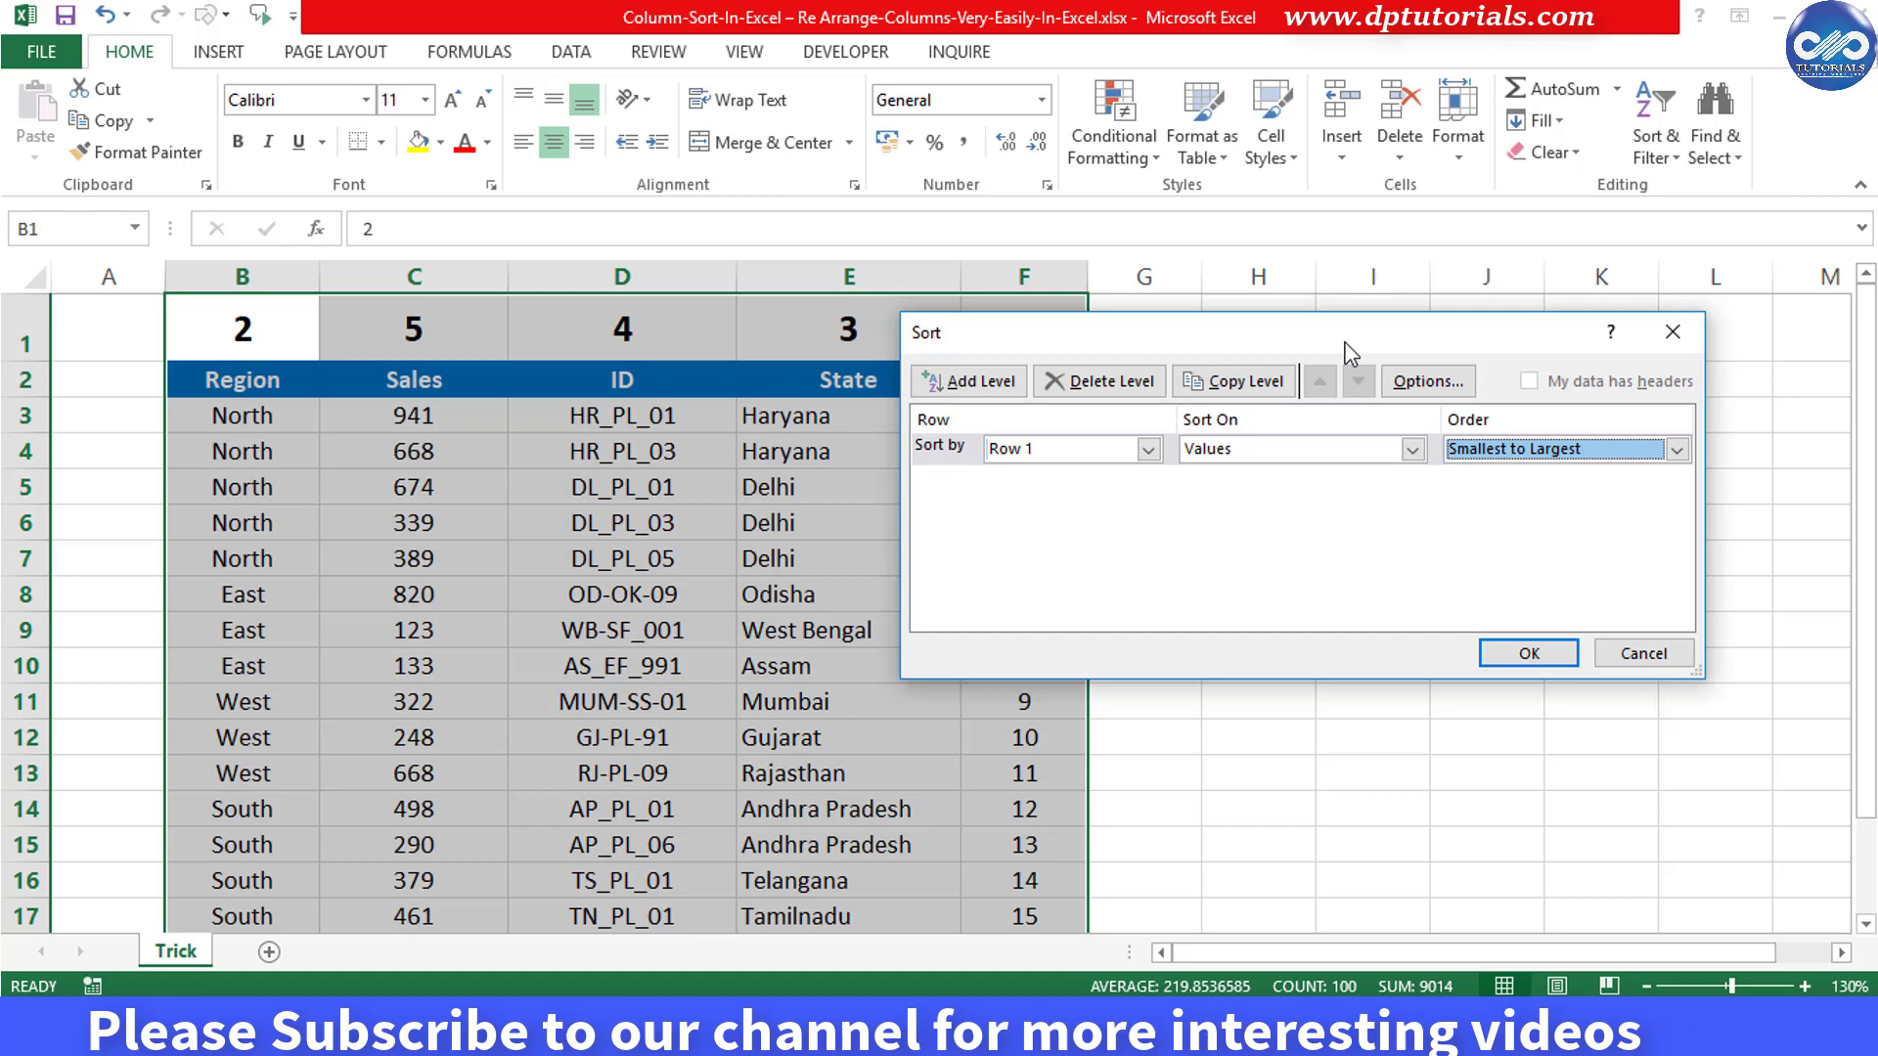
left_click_drag(1349, 352, 1510, 347)
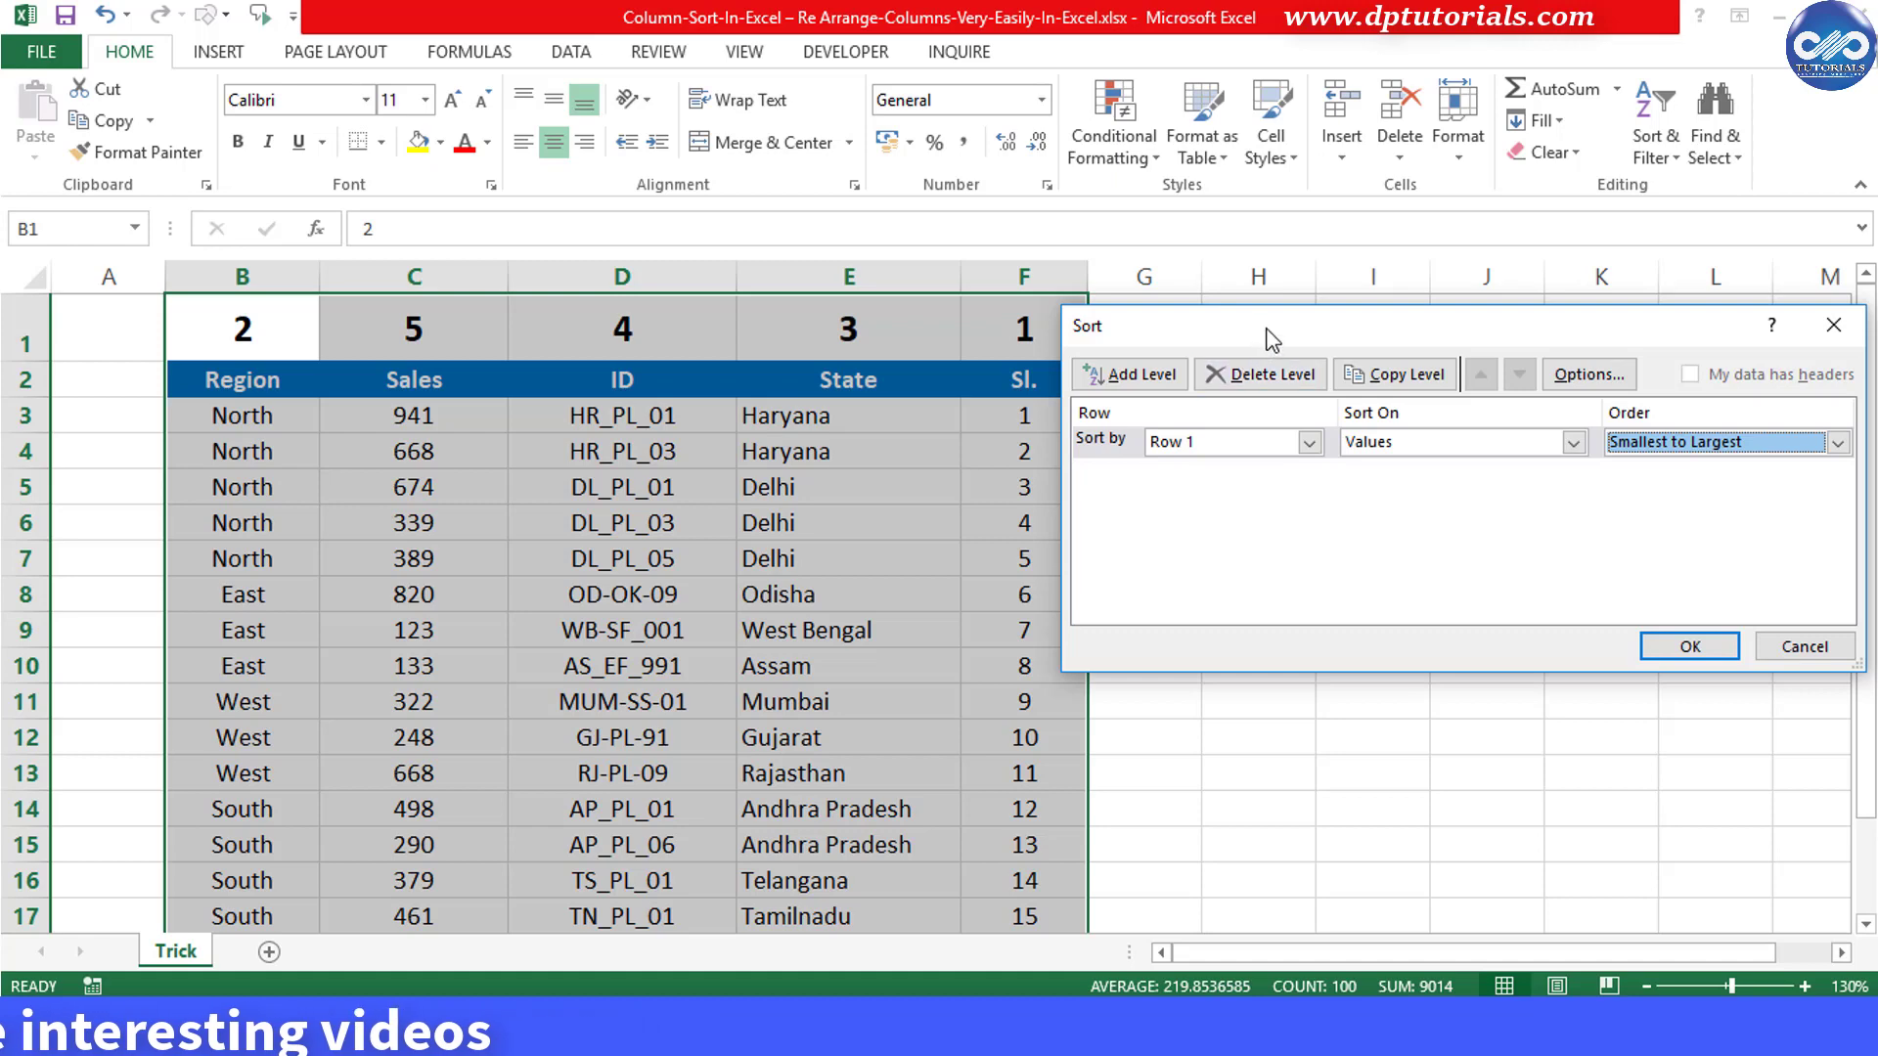
left_click_drag(1271, 337, 1270, 325)
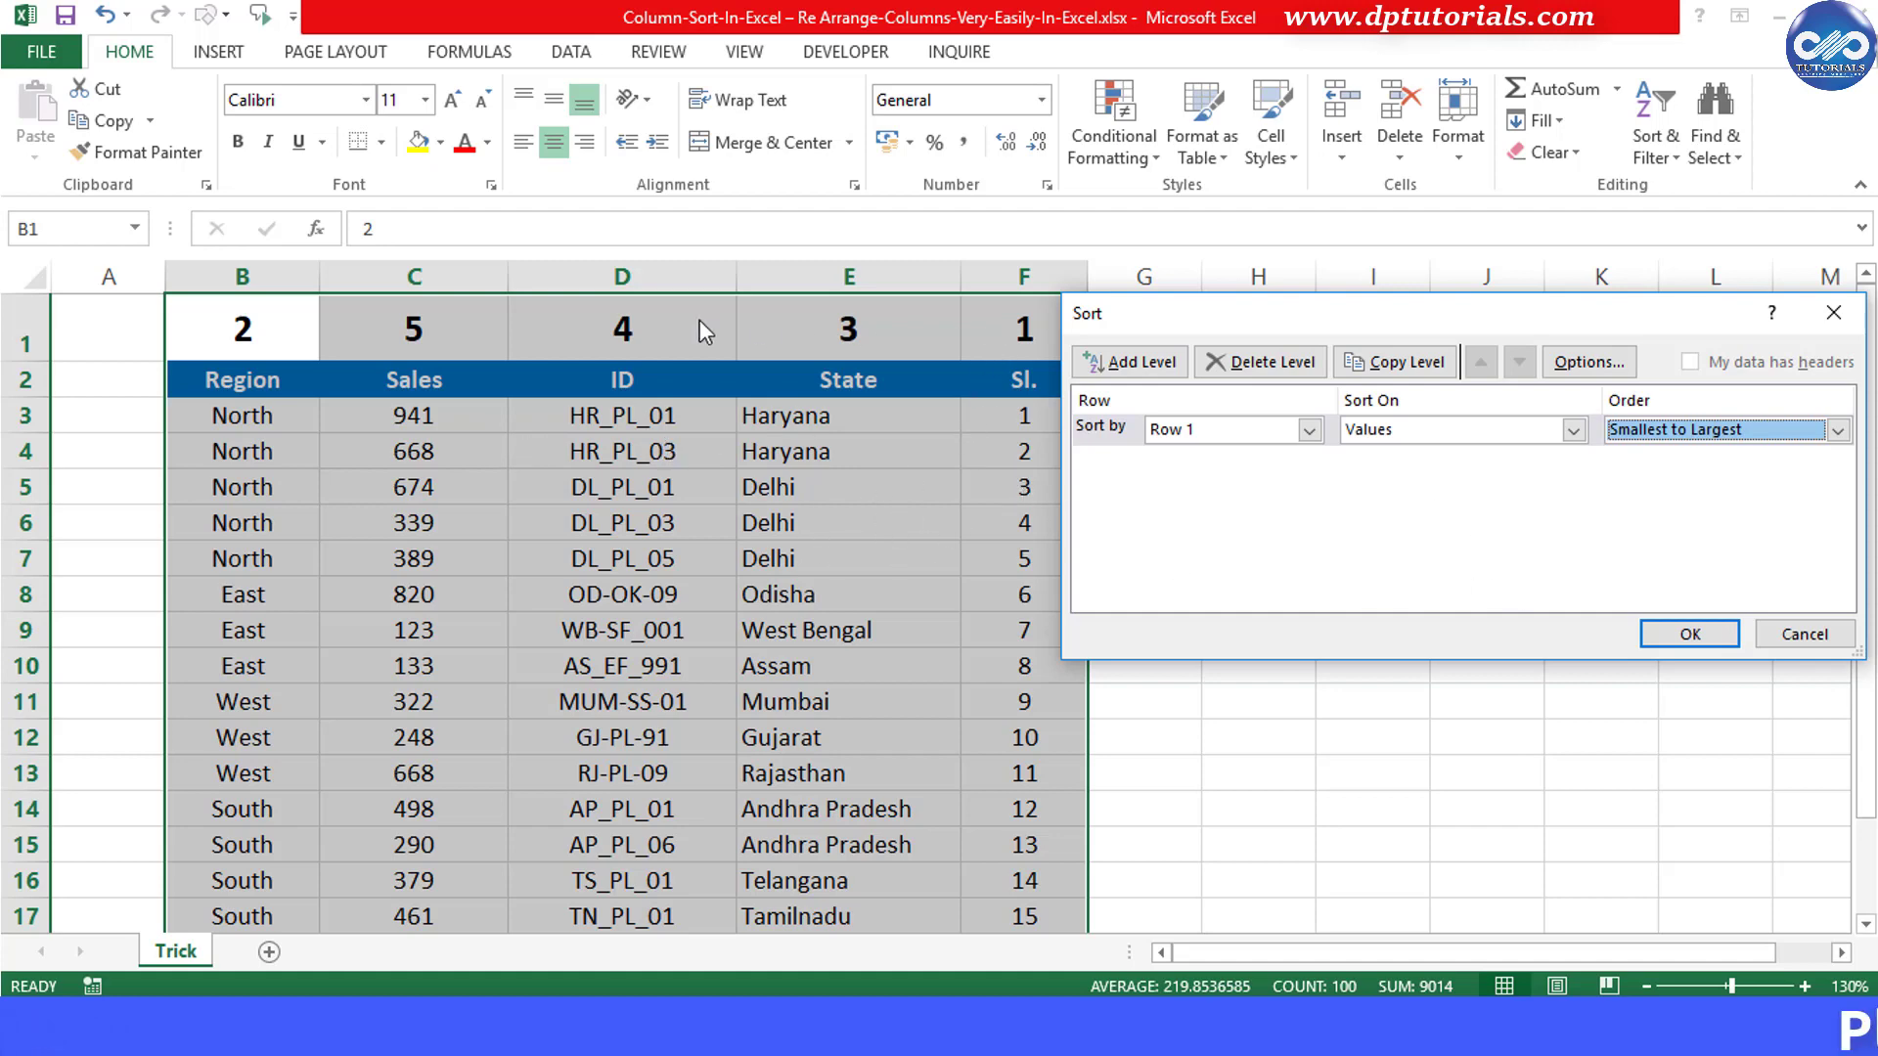
left_click(1673, 638)
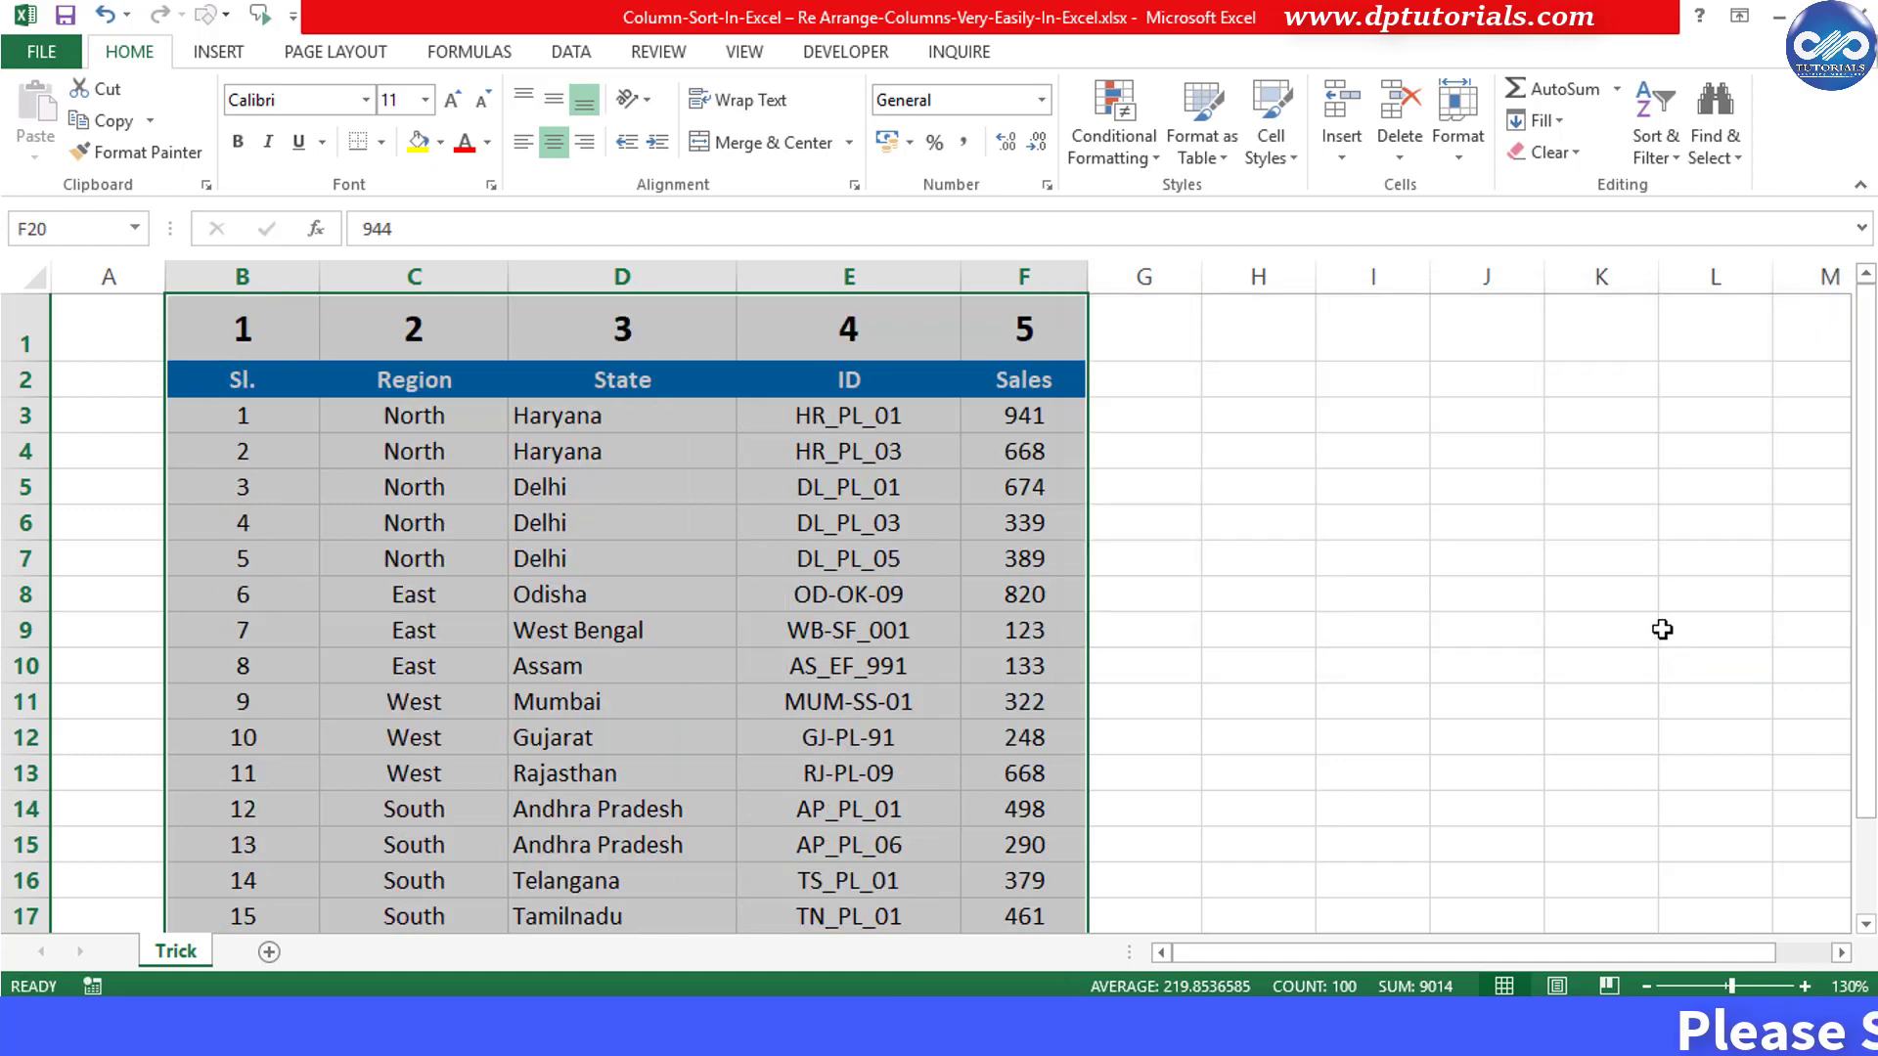
left_click(1469, 545)
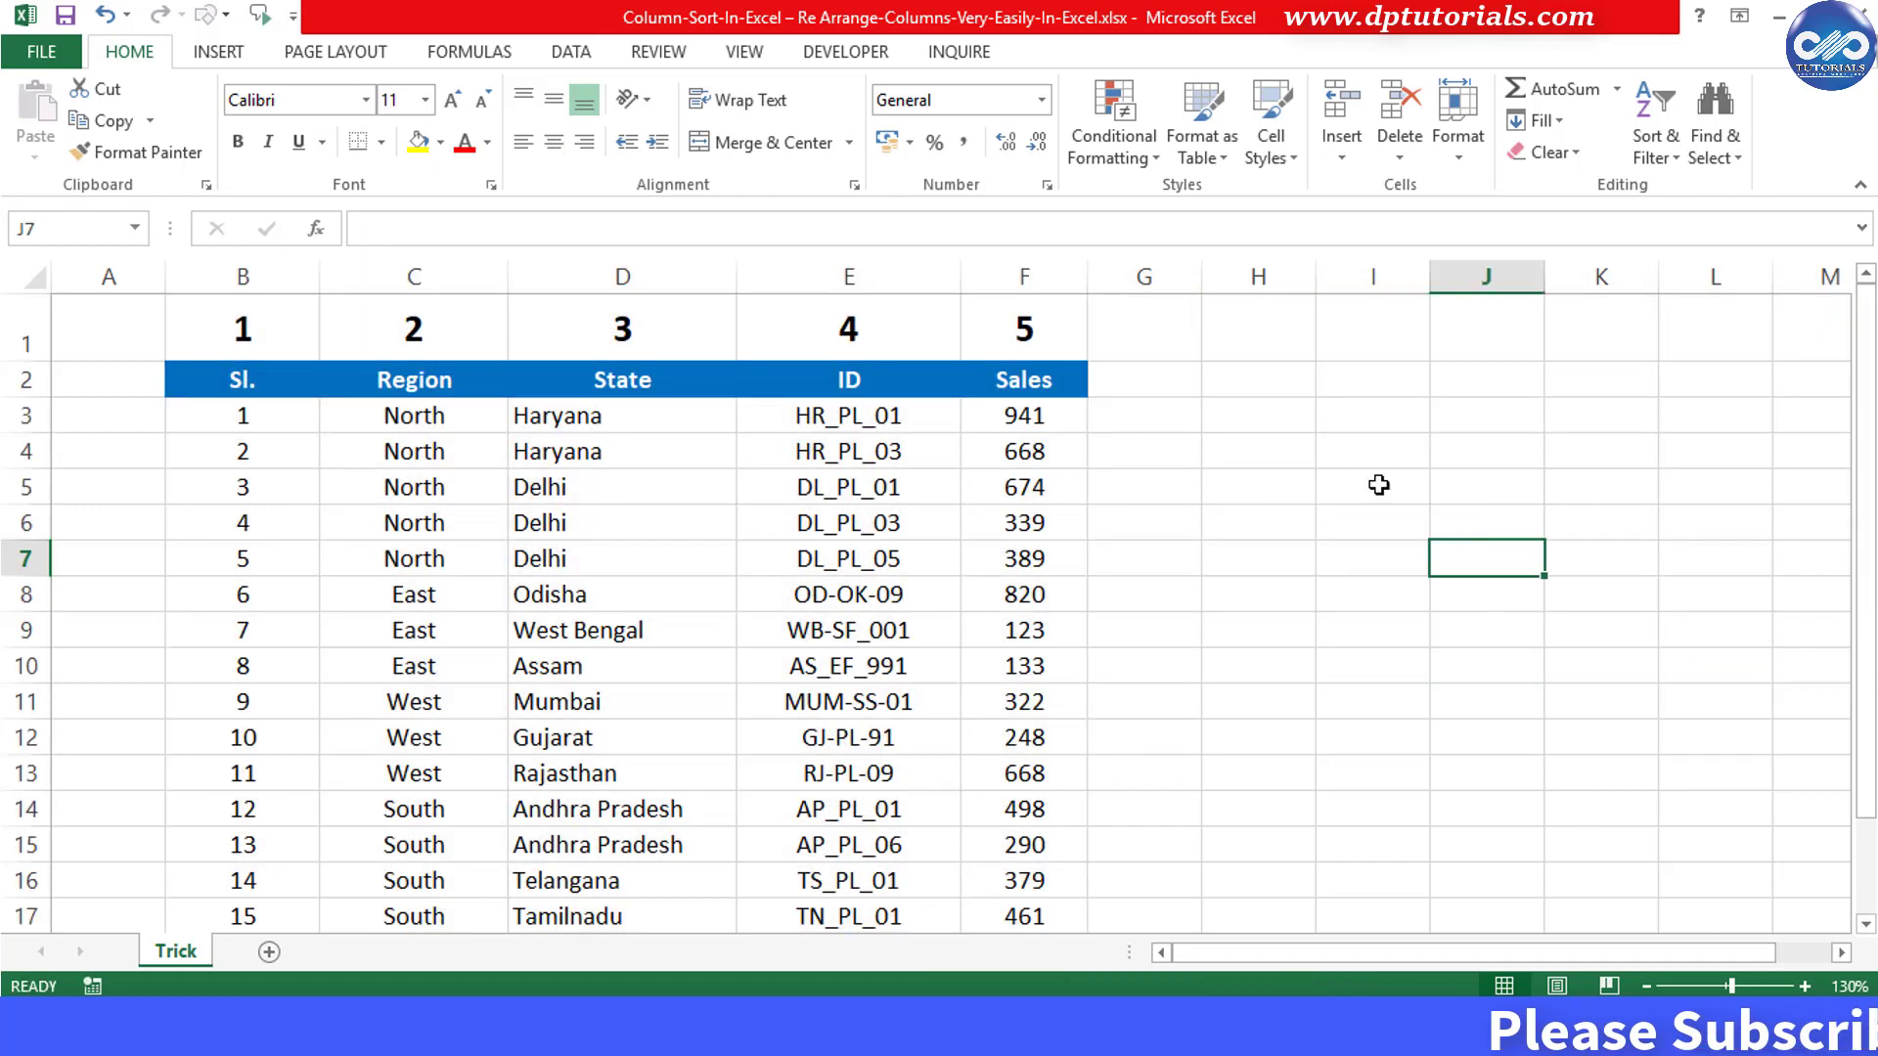